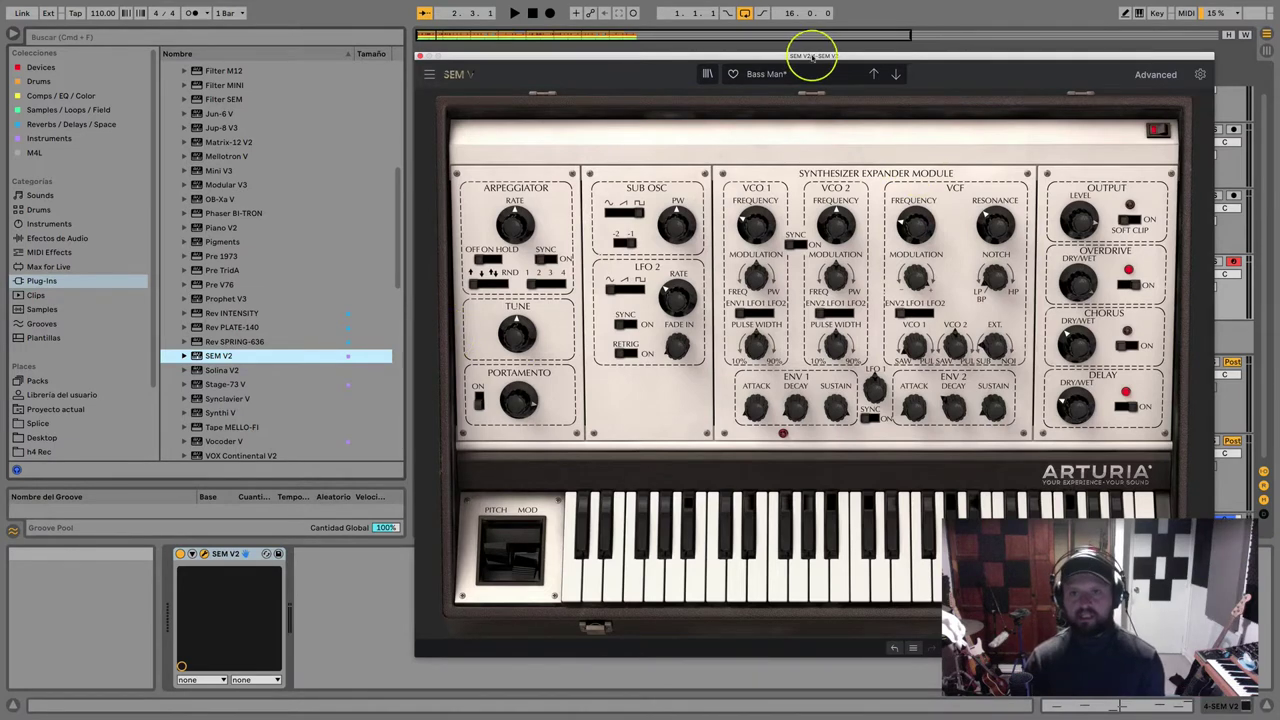
- Play the arrangement while adjusting the SEM V2's VCF frequency and ENV 1 decay by ear
{"action": "left_click_drag", "start_coordinate": [811, 57], "coordinate": [771, 51]}
{"action": "left_click", "coordinate": [878, 230]}
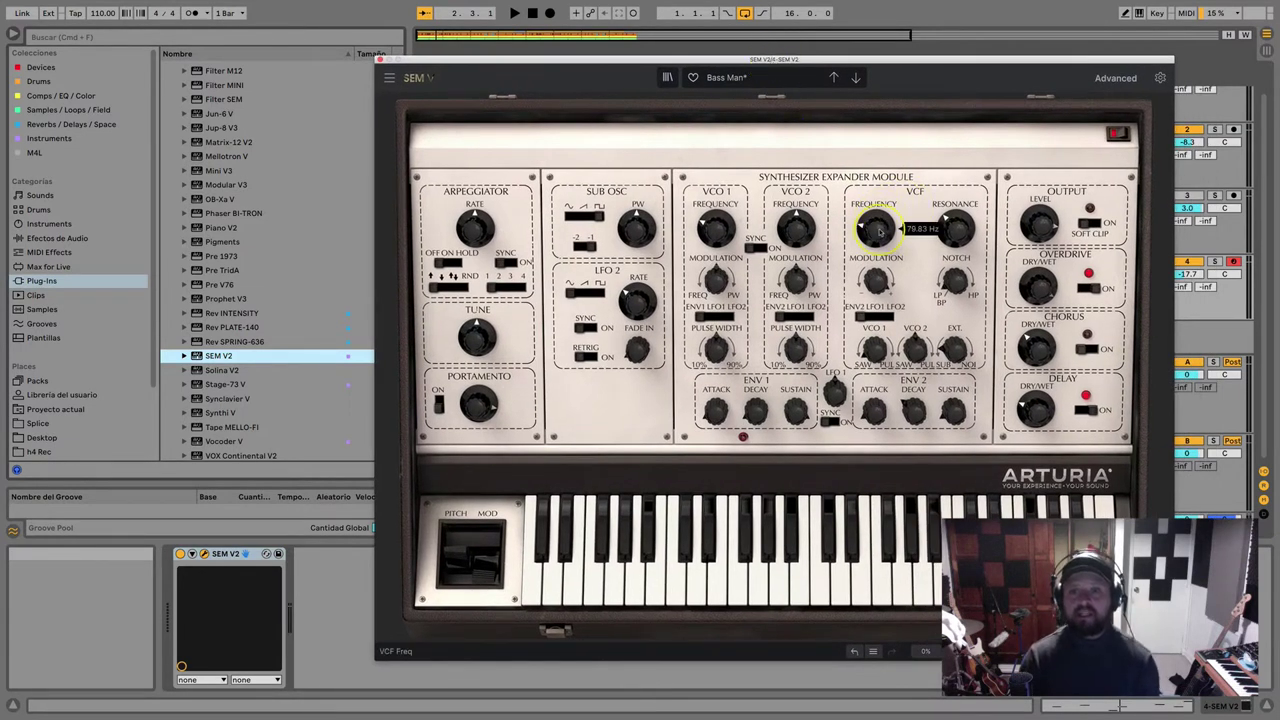
{"action": "key", "text": "space"}
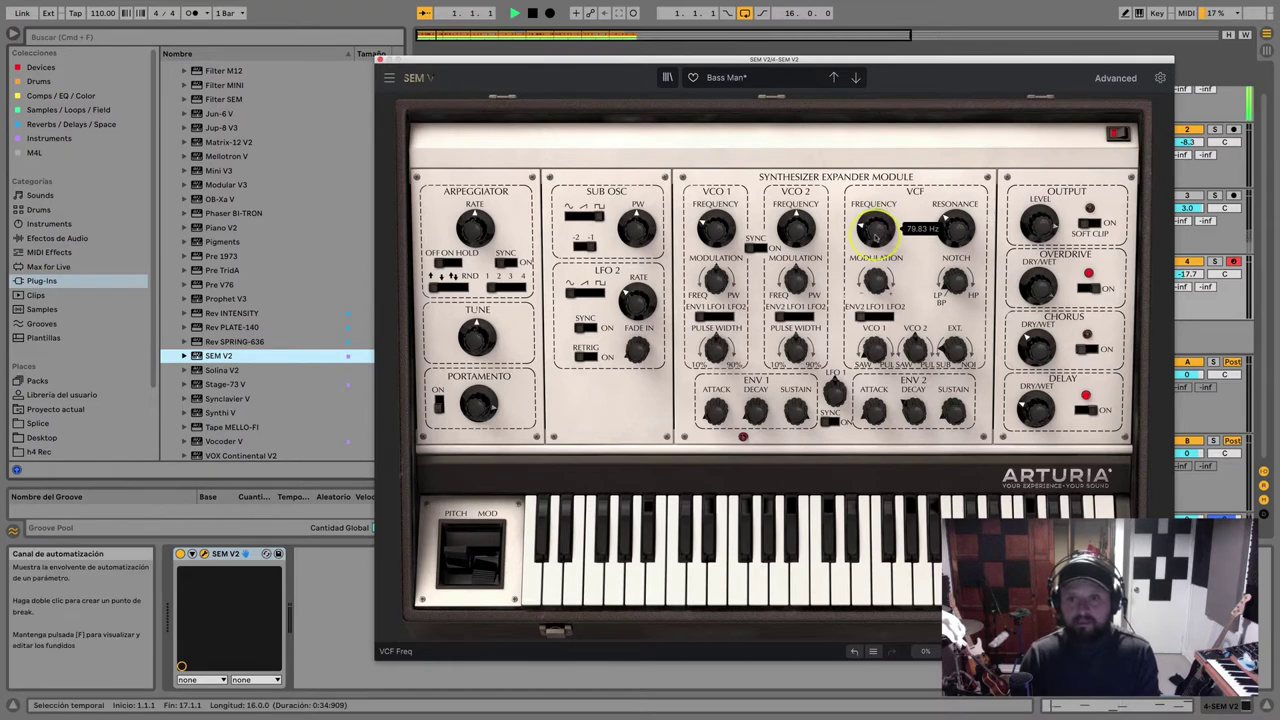
{"action": "mouse_move", "coordinate": [876, 233]}
{"action": "left_mouse_down"}
{"action": "mouse_move", "coordinate": [870, 160]}
{"action": "mouse_move", "coordinate": [860, 230]}
{"action": "left_mouse_up"}
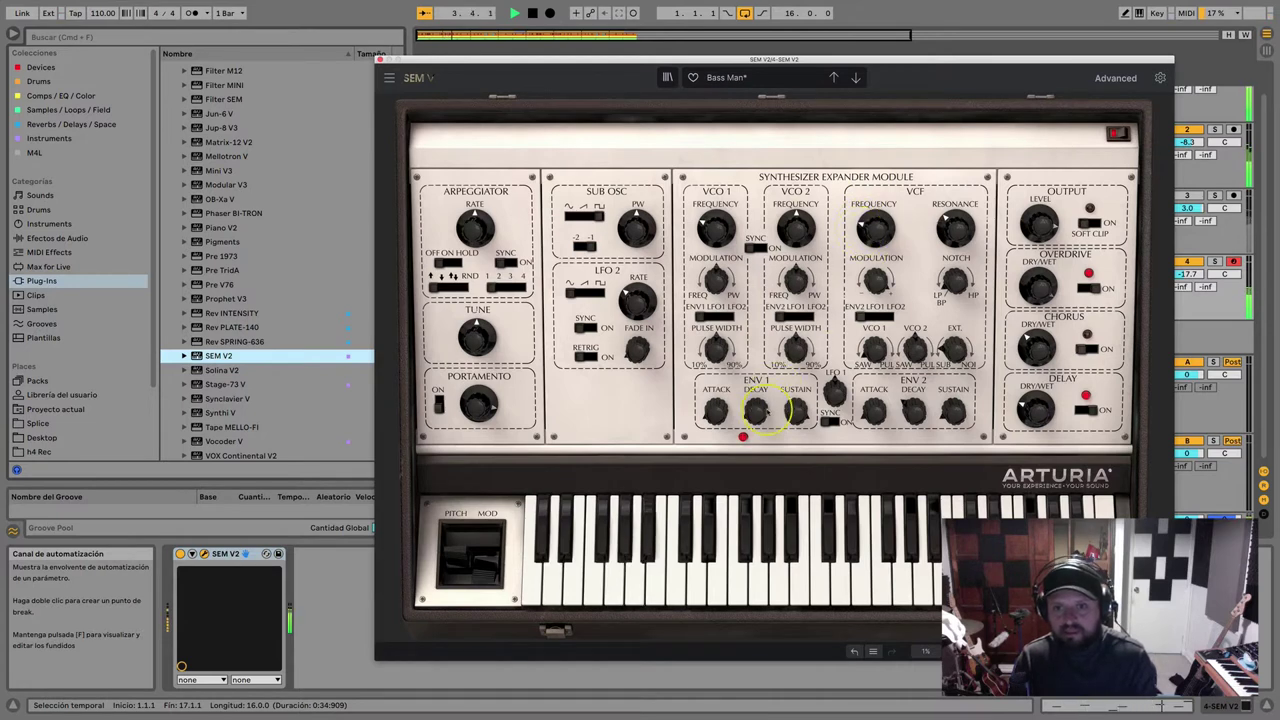
{"action": "left_click_drag", "start_coordinate": [757, 408], "coordinate": [756, 305]}
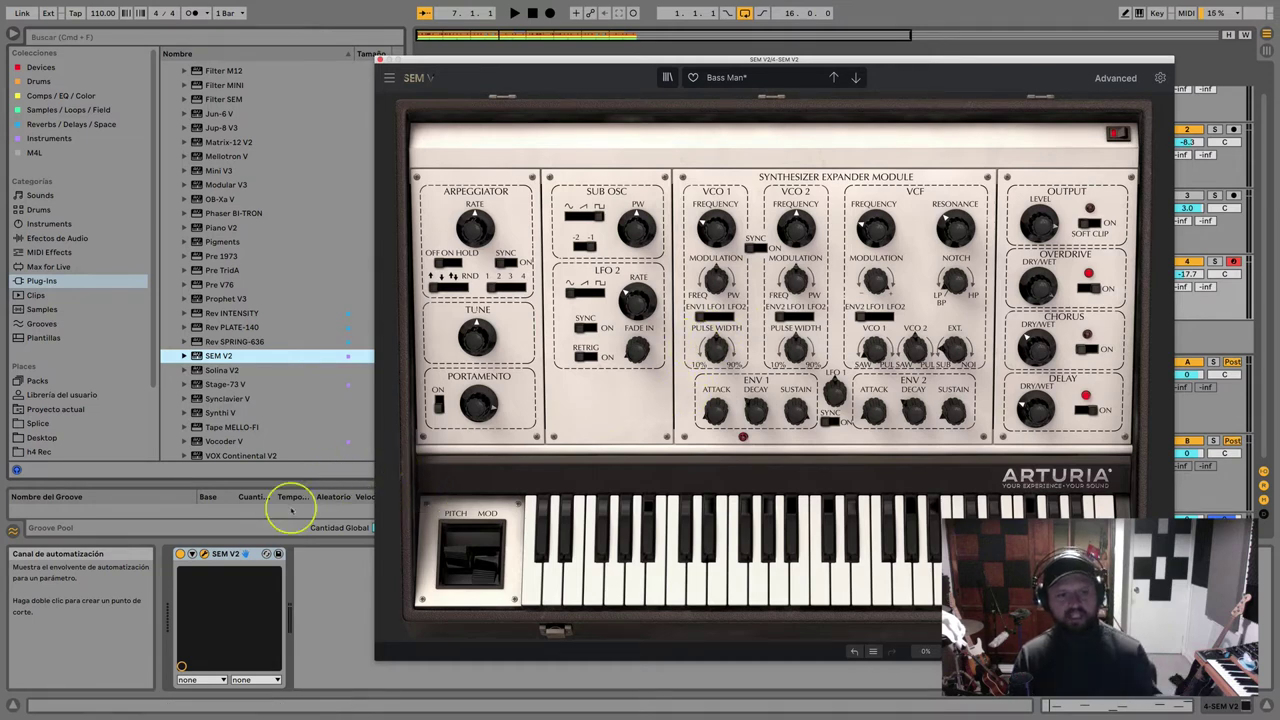
- Unfold the SEM V2 device's parameters and, in Configure mode, add VCF Freq, ENV1 Decay, ENV2 Decay, VCO1 Mix and VCO2 Mix
{"action": "left_click", "coordinate": [235, 554]}
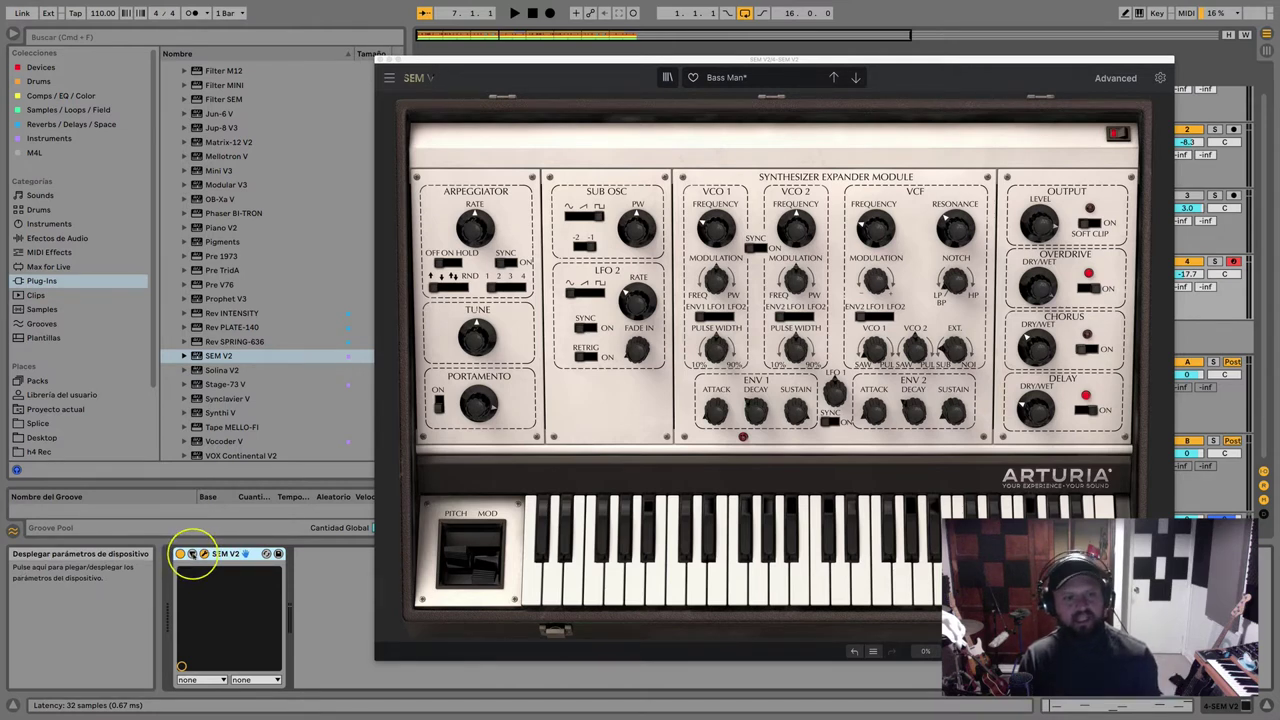
{"action": "left_click", "coordinate": [192, 554]}
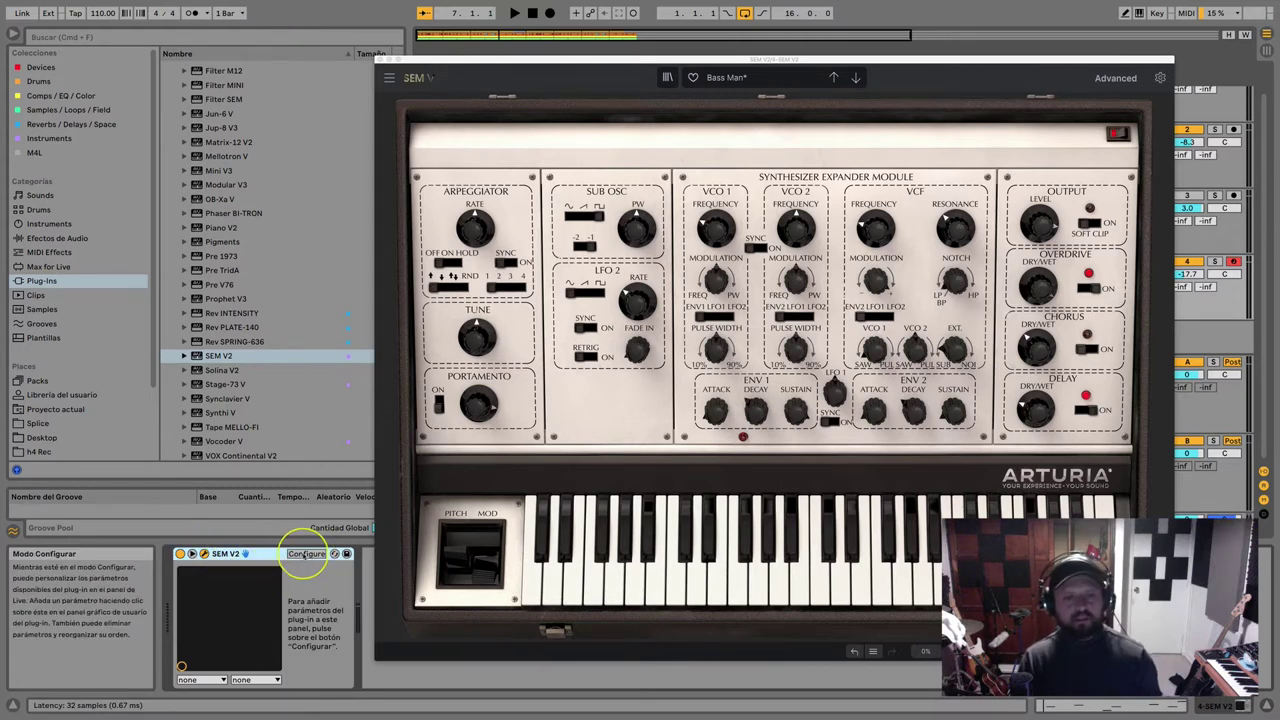
{"action": "left_click", "coordinate": [305, 554]}
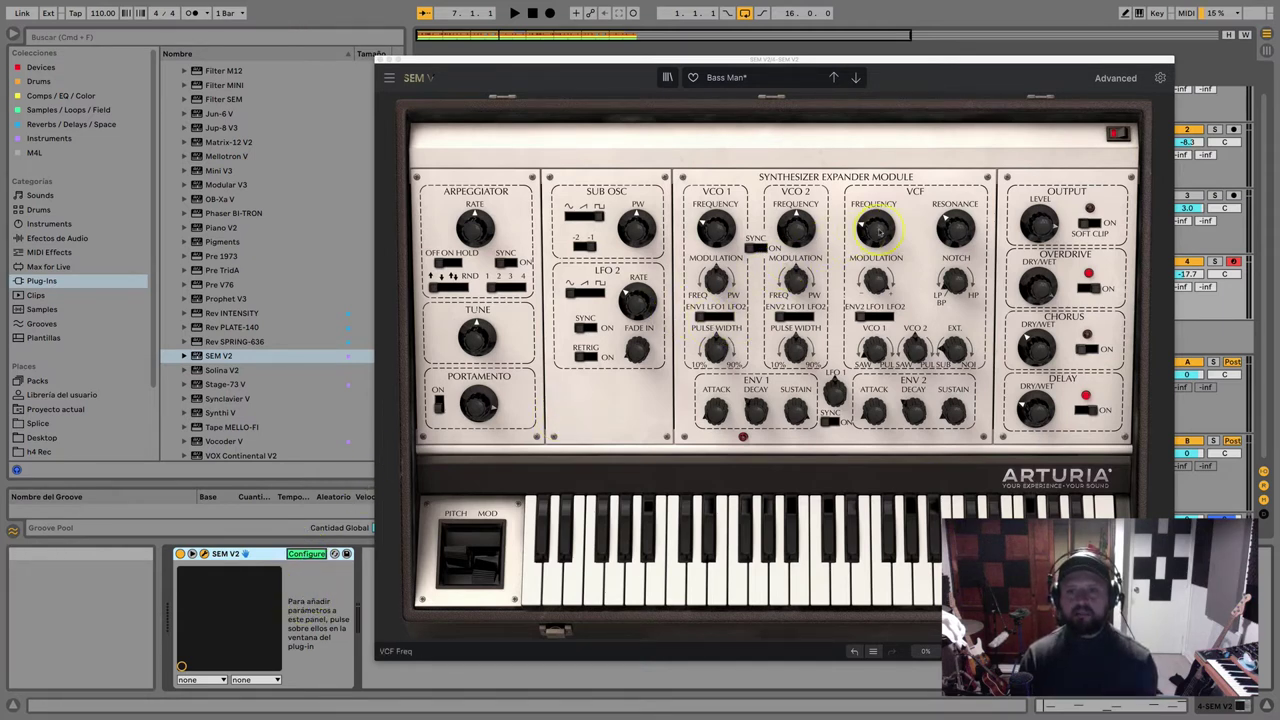
{"action": "mouse_move", "coordinate": [882, 230]}
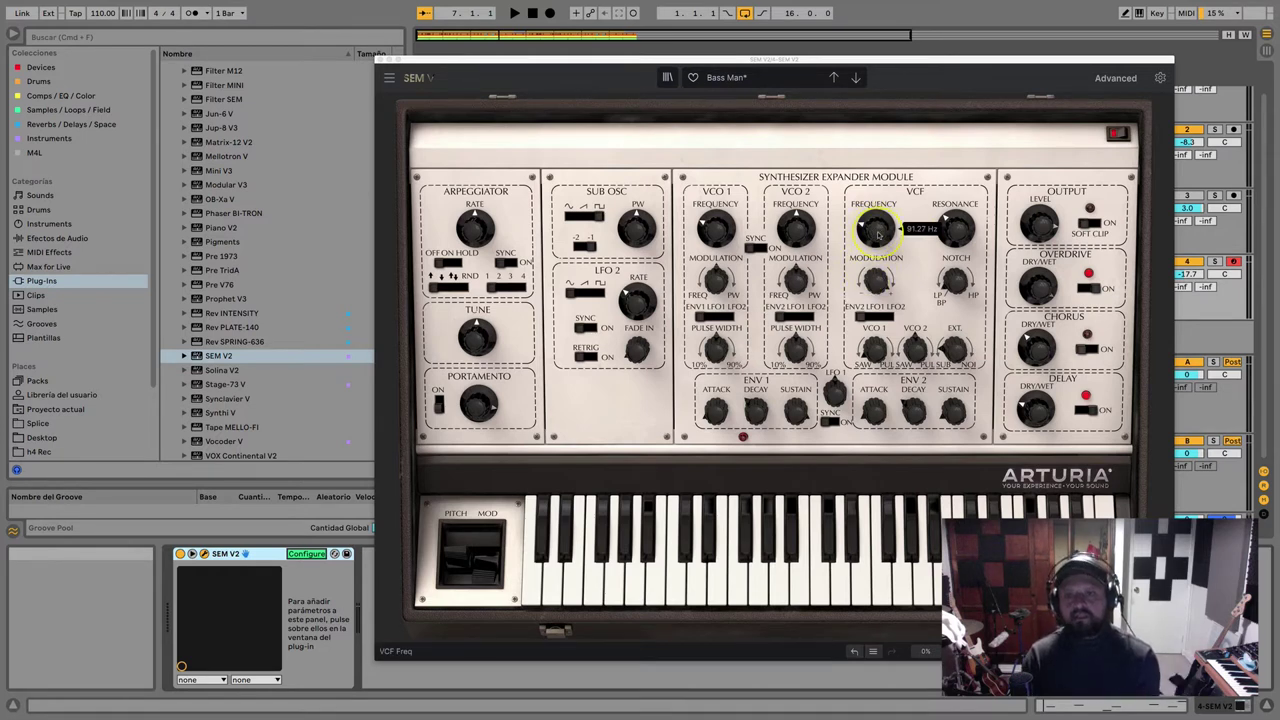
{"action": "left_click", "coordinate": [878, 233]}
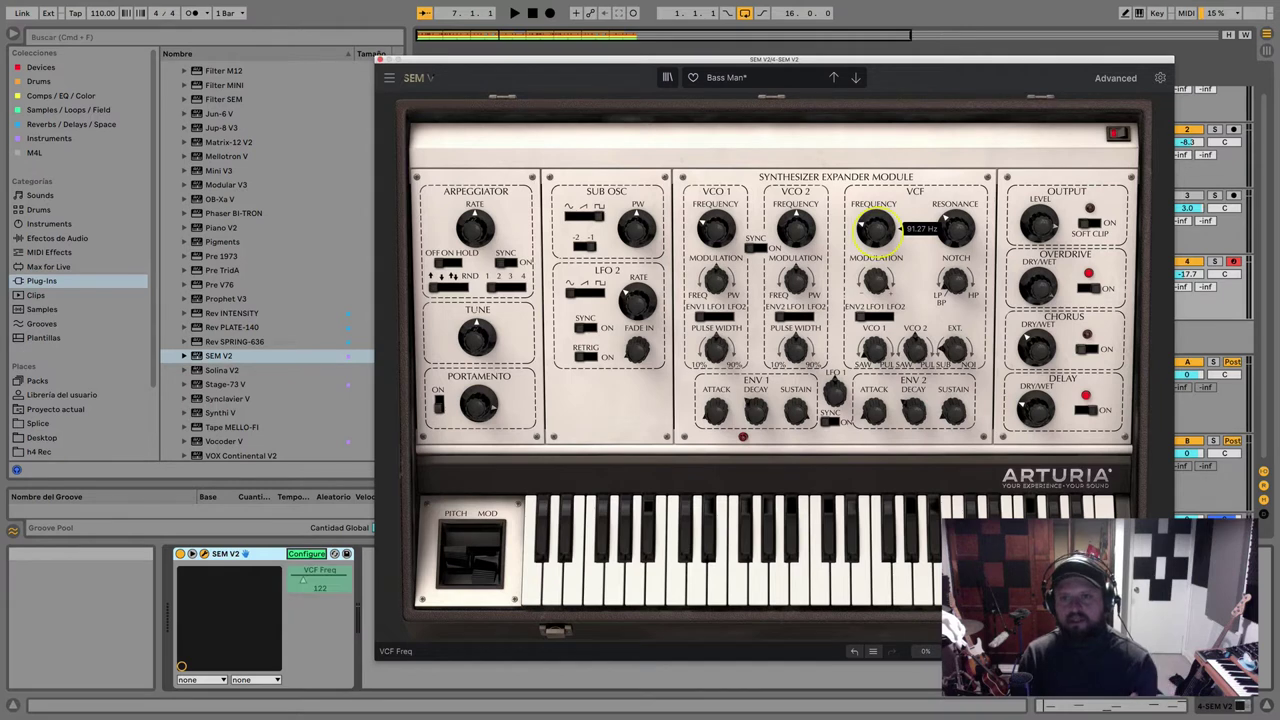
{"action": "left_click", "coordinate": [758, 405]}
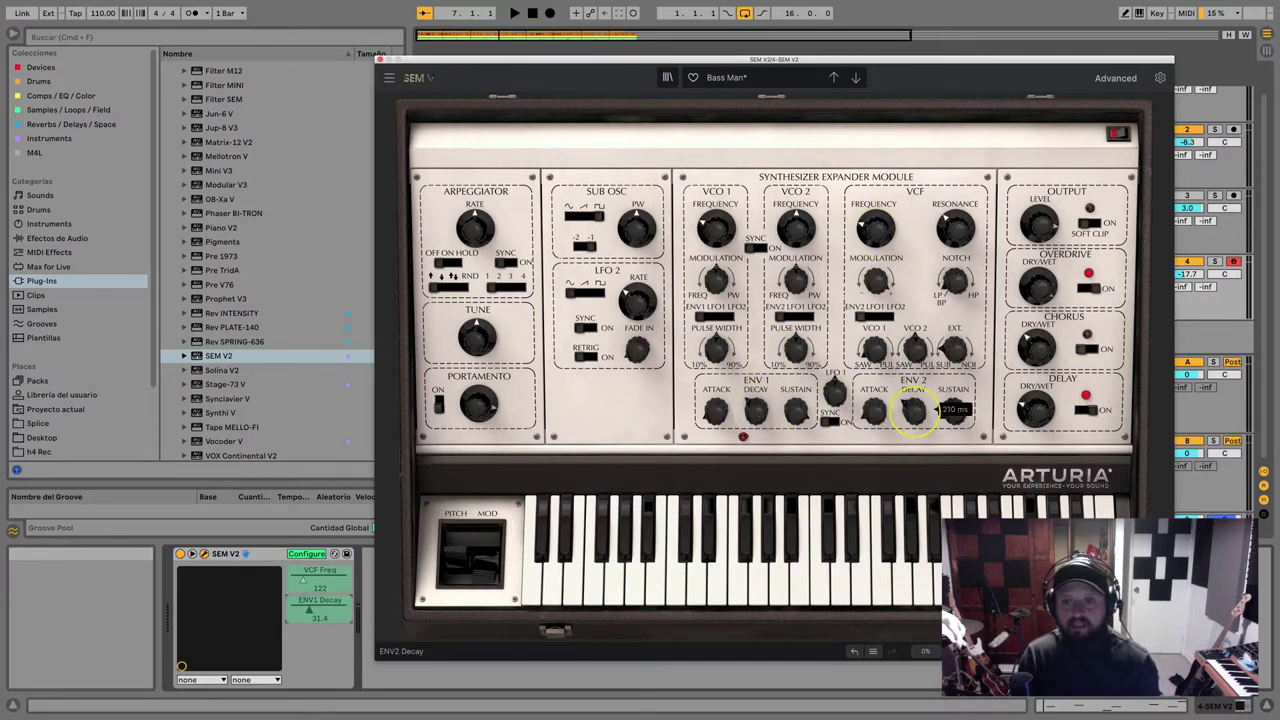
{"action": "left_click", "coordinate": [913, 408]}
{"action": "left_click", "coordinate": [874, 350]}
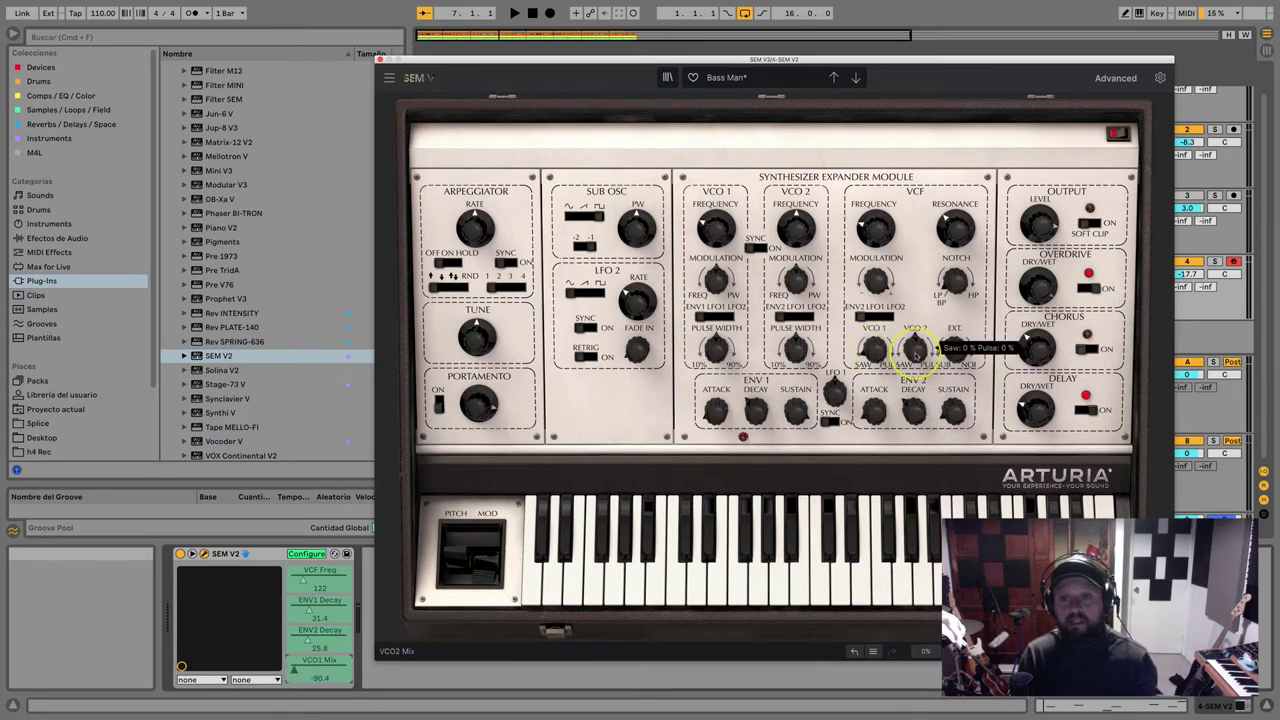
{"action": "left_click", "coordinate": [916, 351]}
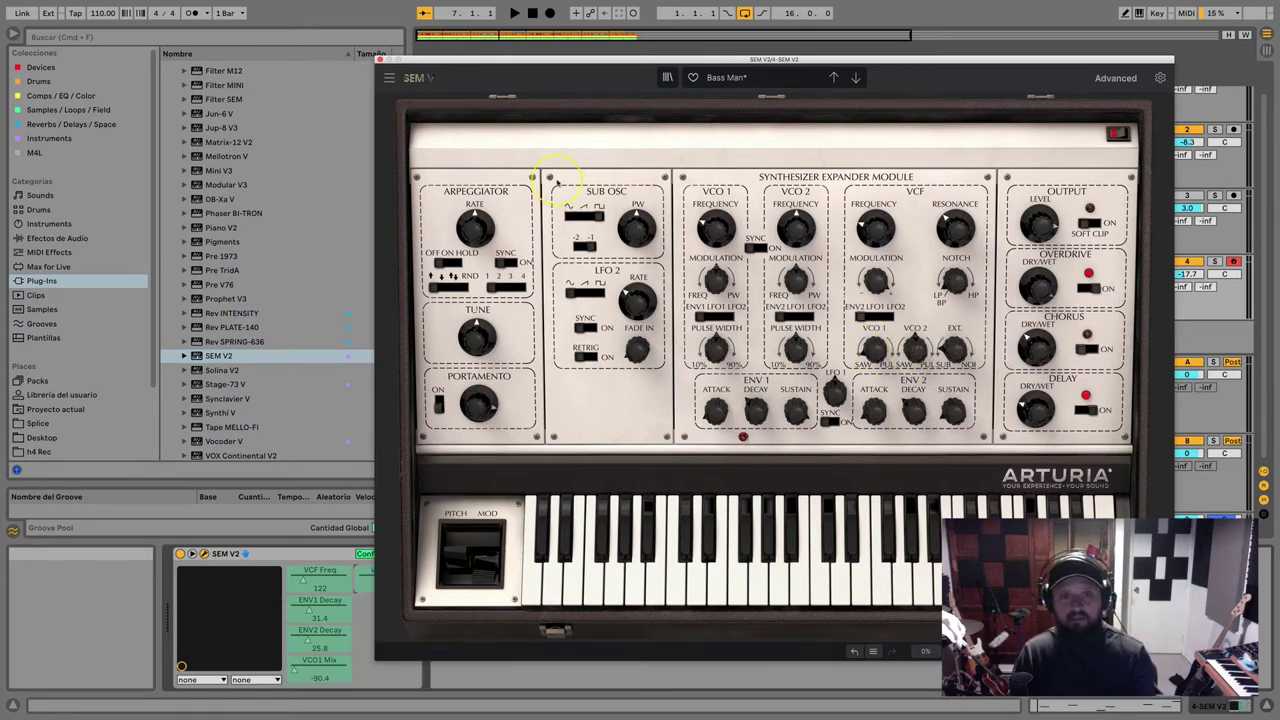
- Add the sub-oscillator/noise mix, delay dry/wet and overdrive dry/wet to the configured parameters, then end Configure mode and close the plug-in window
{"action": "left_click_drag", "start_coordinate": [500, 57], "coordinate": [546, 53]}
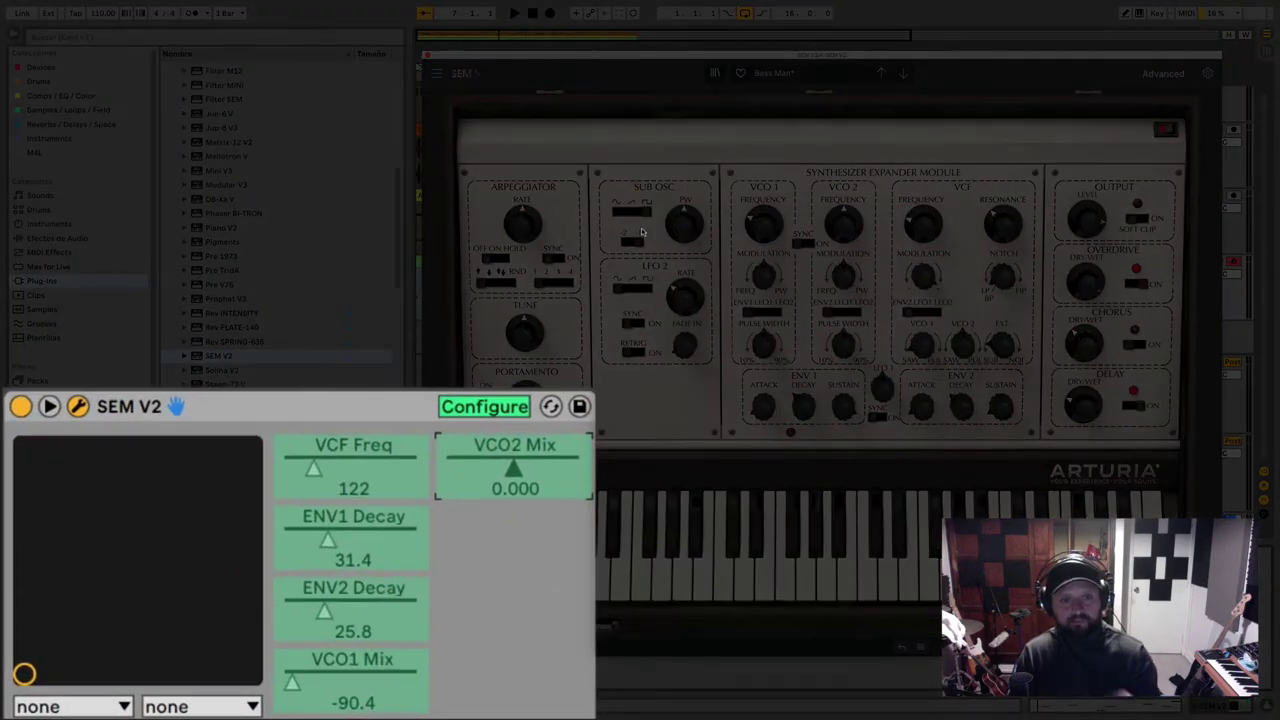
{"action": "left_click", "coordinate": [1002, 344]}
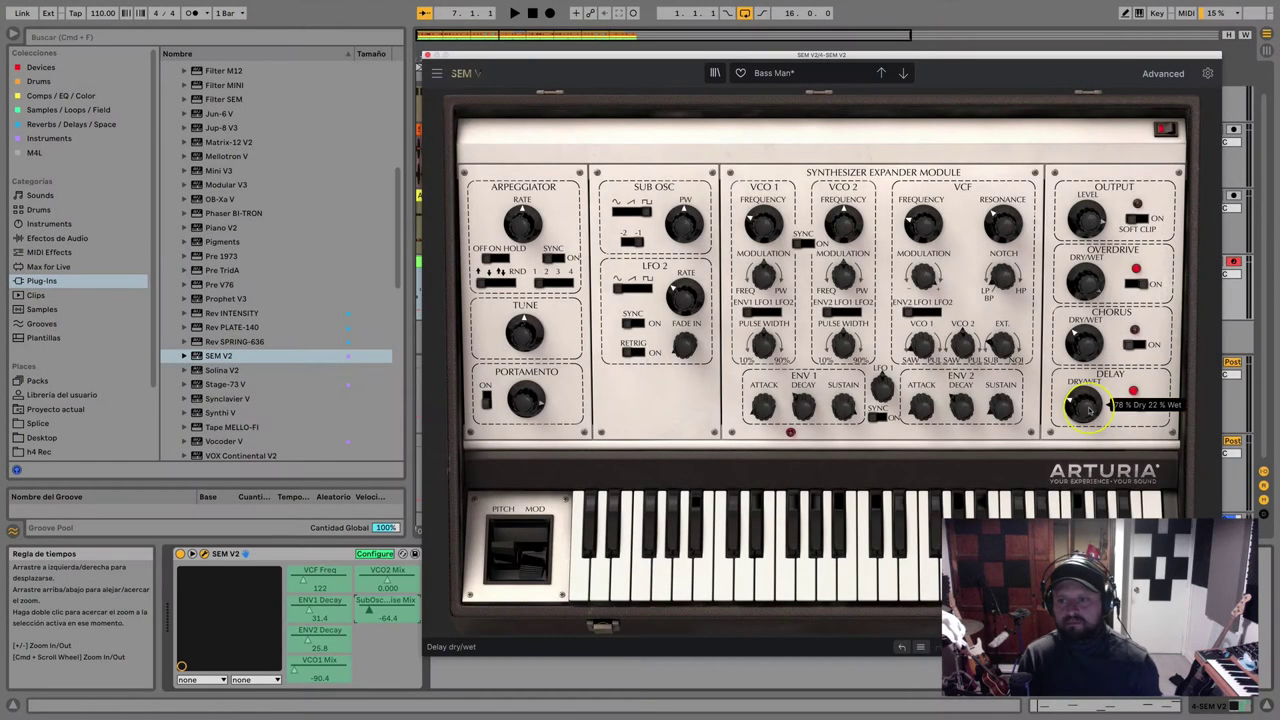
{"action": "left_click", "coordinate": [1083, 404]}
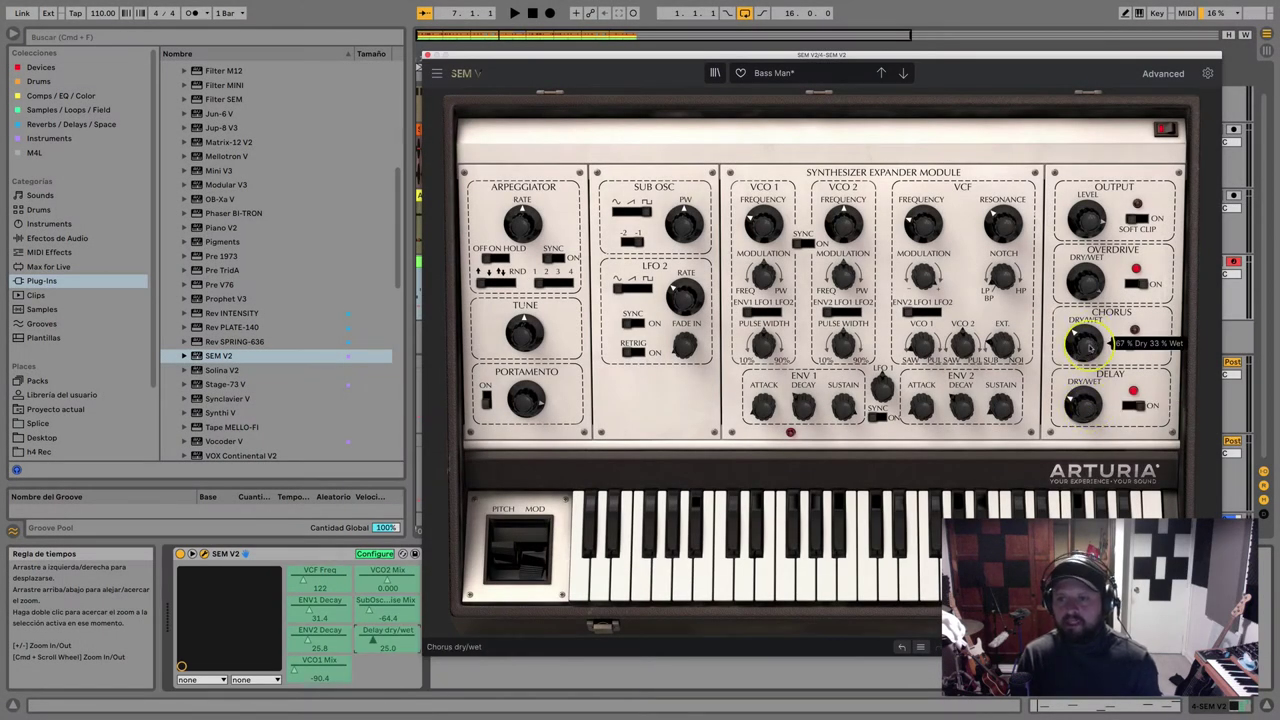
{"action": "left_click", "coordinate": [1087, 285]}
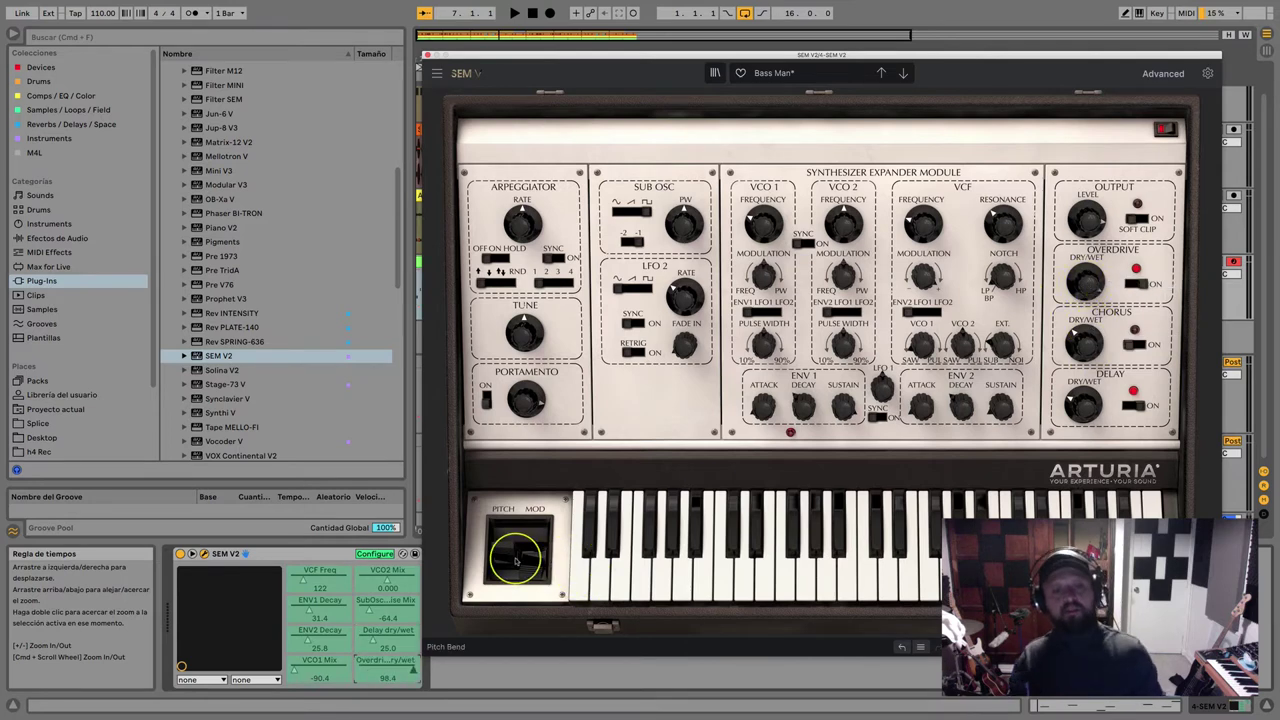
{"action": "left_click", "coordinate": [372, 554]}
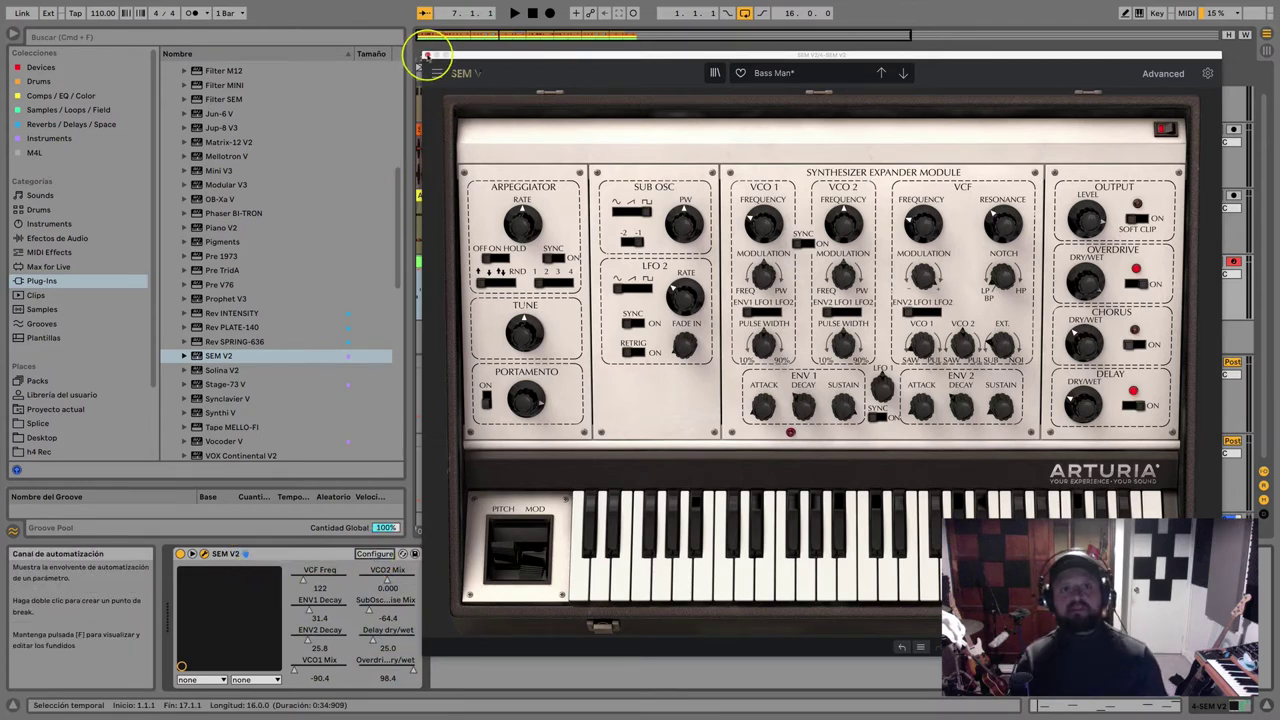
{"action": "left_click", "coordinate": [427, 56]}
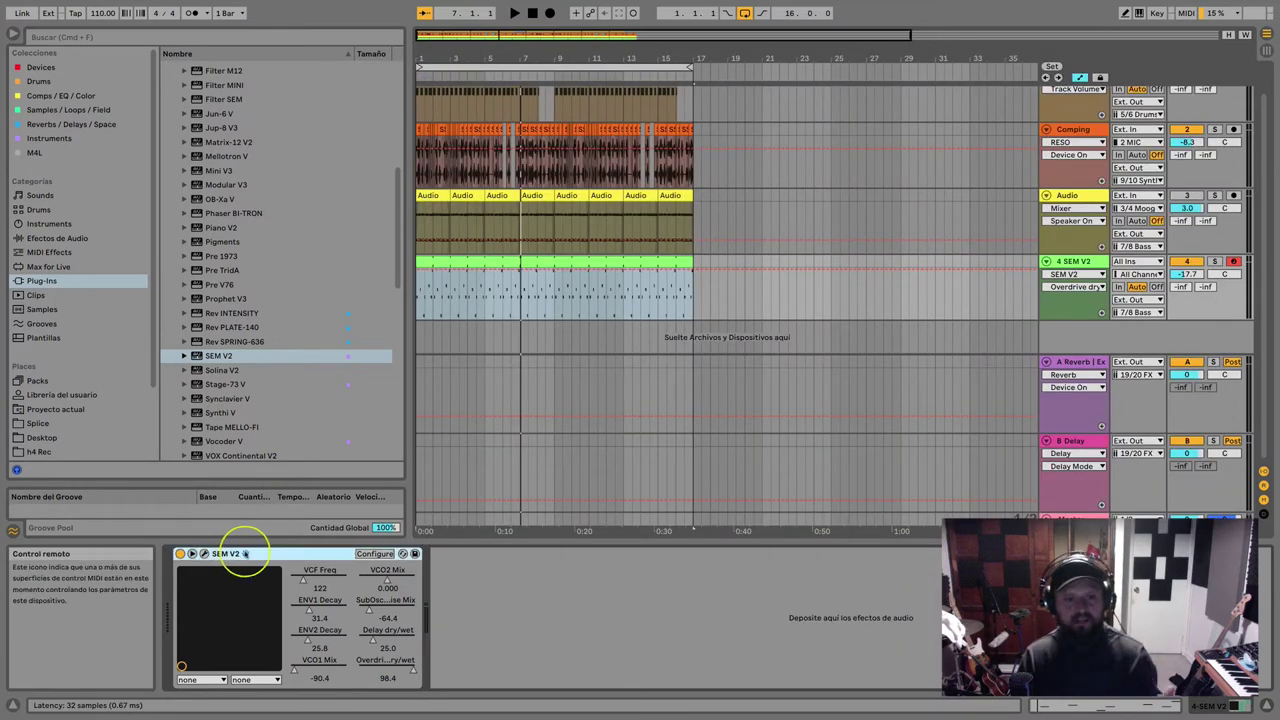
- Lower VCF Freq to 74.7 from the SEM V2 device's configured parameters and audition the track
{"action": "left_click", "coordinate": [303, 580]}
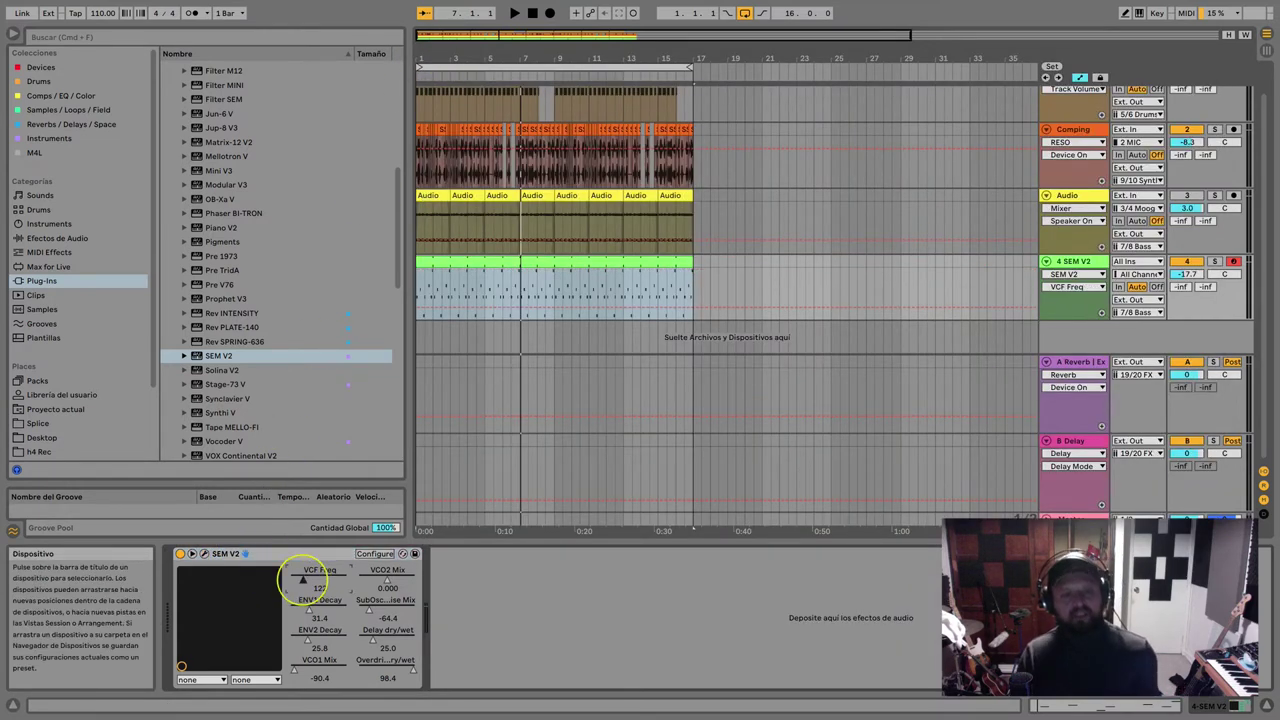
{"action": "mouse_move", "coordinate": [303, 580]}
{"action": "left_mouse_down"}
{"action": "mouse_move", "coordinate": [332, 580]}
{"action": "mouse_move", "coordinate": [298, 579]}
{"action": "left_mouse_up"}
{"action": "key", "text": "space"}
{"action": "key", "text": "space"}
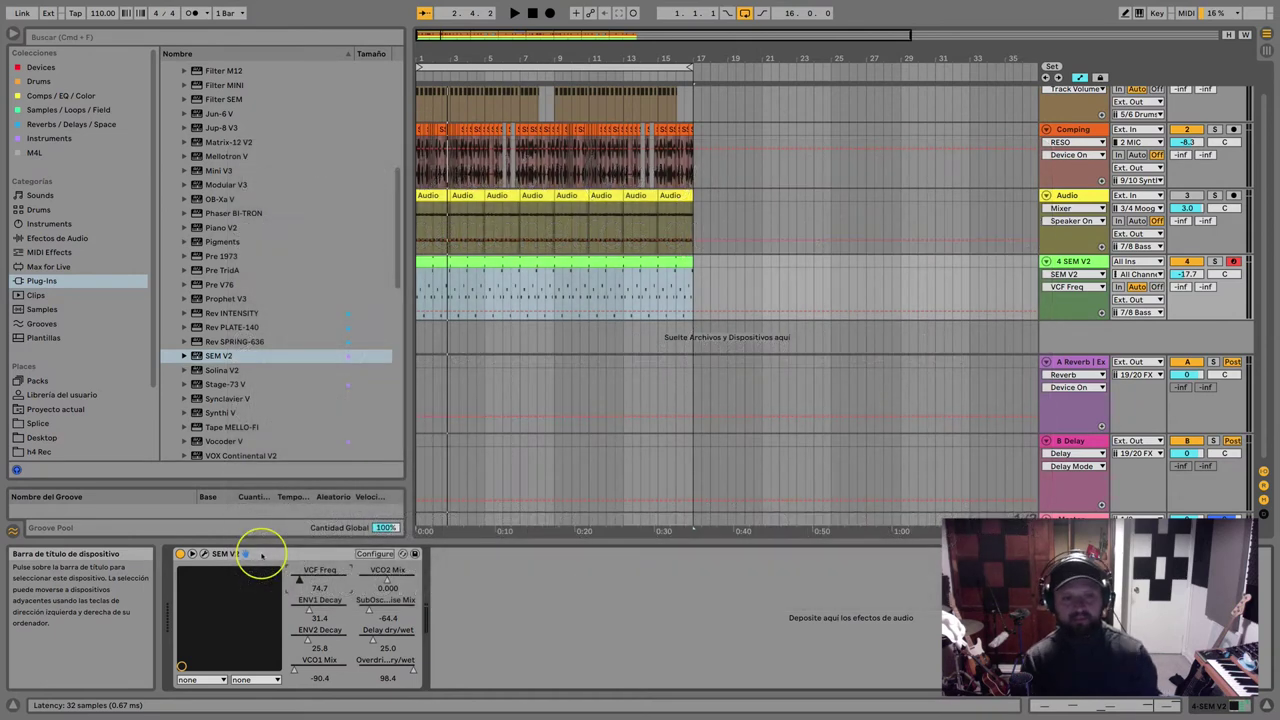
- Group the SEM V2 device into an Instrument Rack and show the rack's macro controls
{"action": "left_click", "coordinate": [262, 556]}
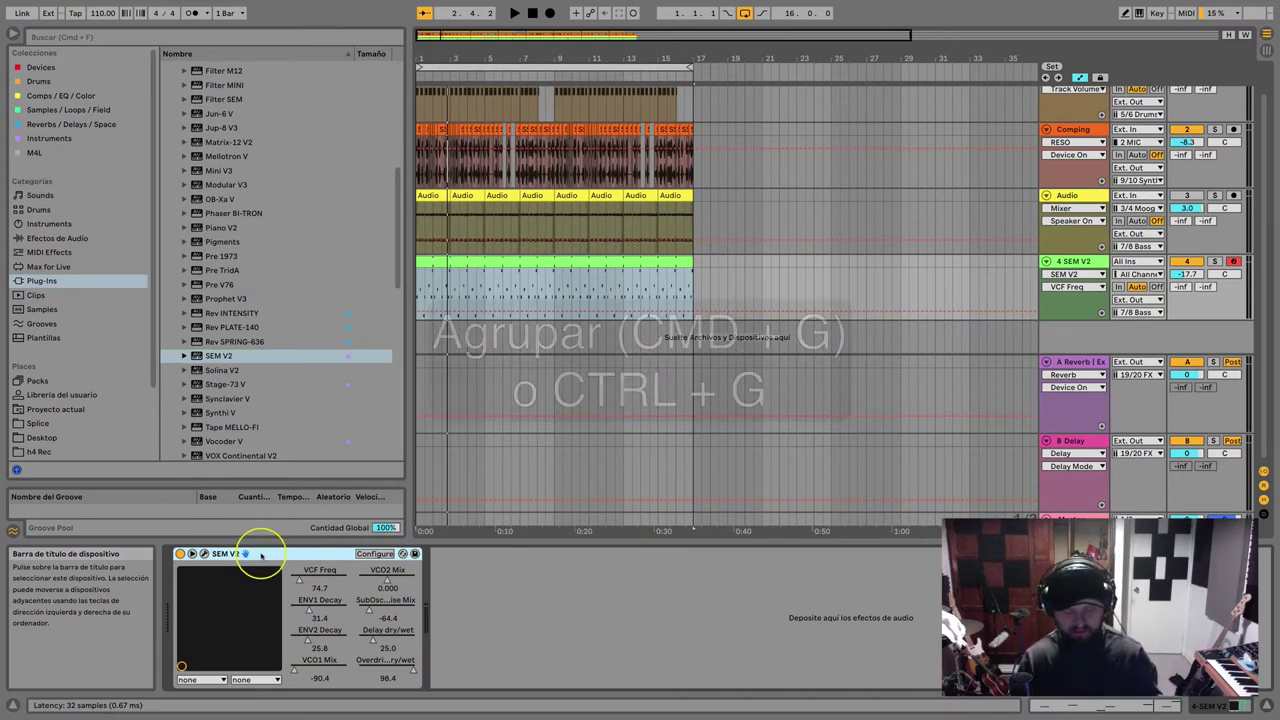
{"action": "right_click", "coordinate": [261, 556]}
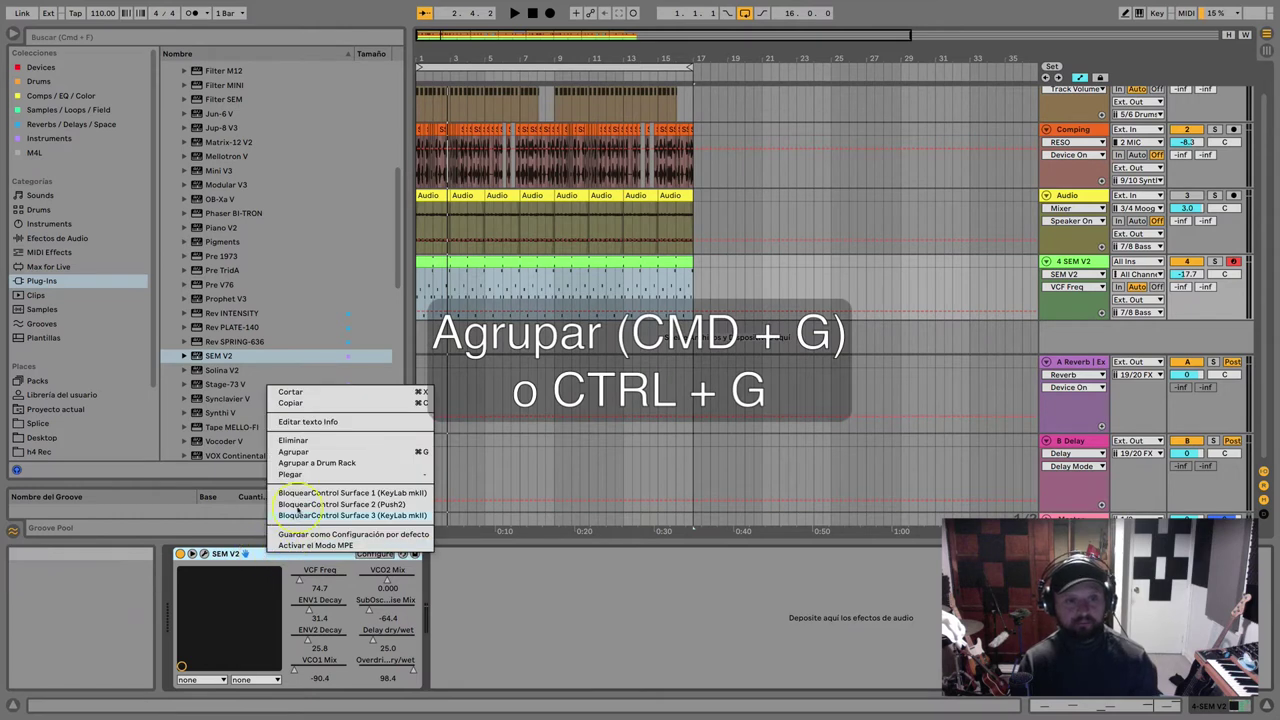
{"action": "left_click", "coordinate": [293, 451]}
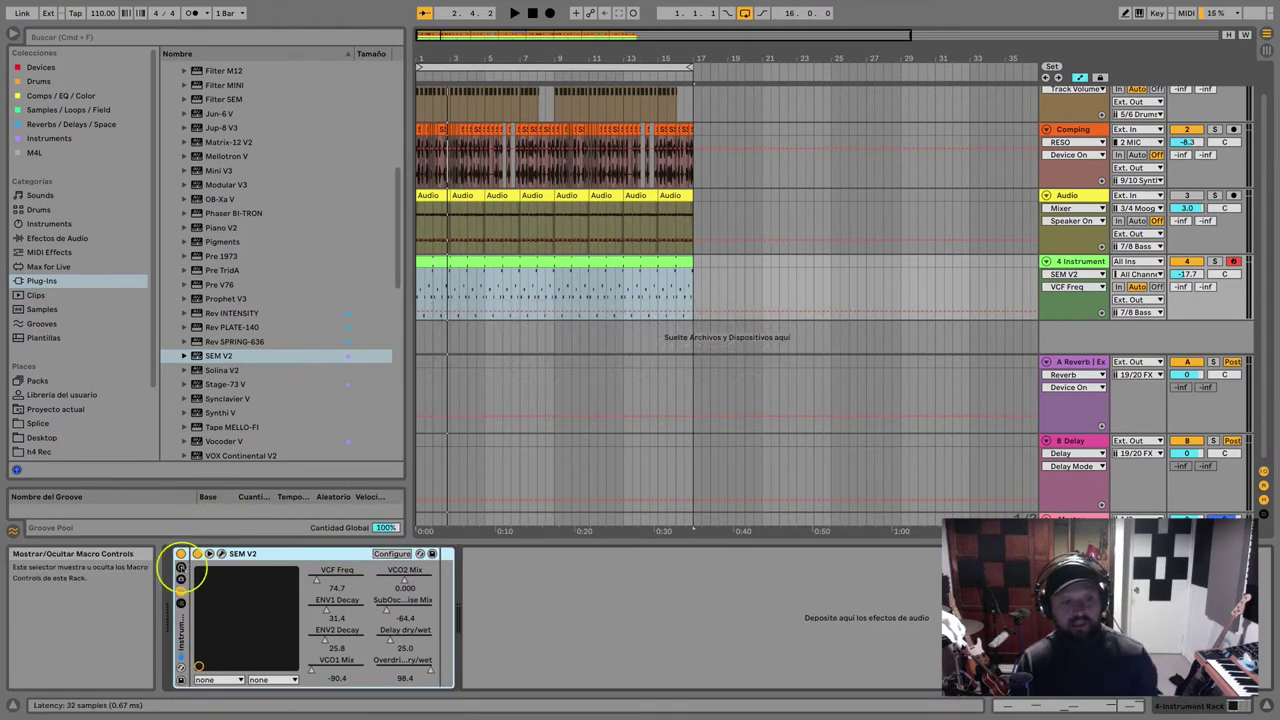
{"action": "left_click", "coordinate": [181, 567]}
{"action": "left_click", "coordinate": [181, 567]}
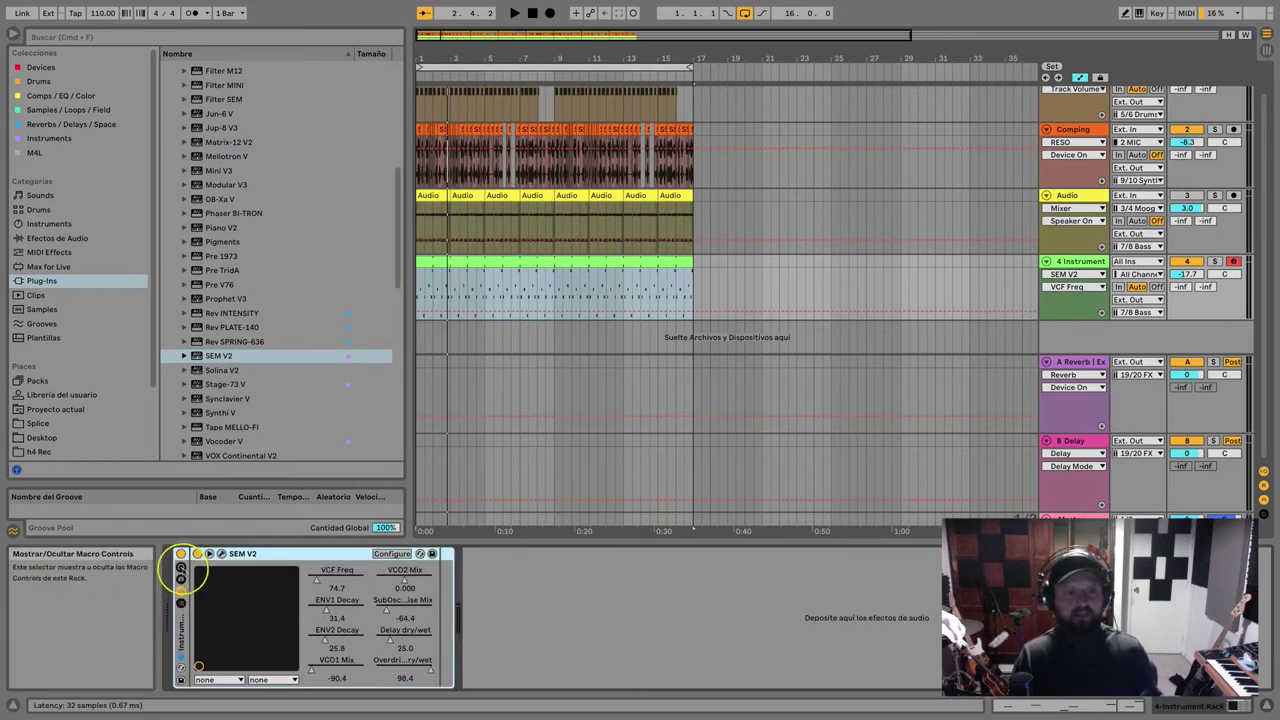
{"action": "left_click", "coordinate": [181, 567]}
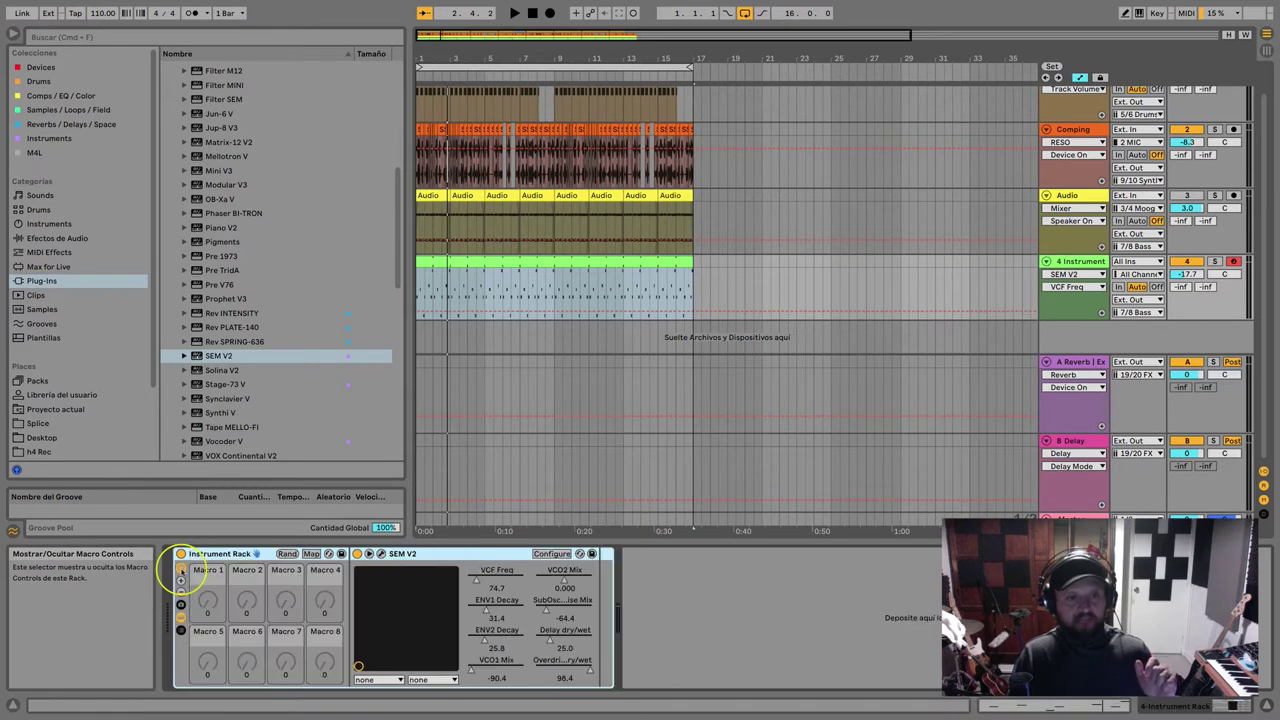
- Map VCF Freq, ENV1 Decay, ENV2 Decay and VCO1 Mix to Macros 1 to 4 of the Instrument Rack
{"action": "left_click", "coordinate": [207, 600]}
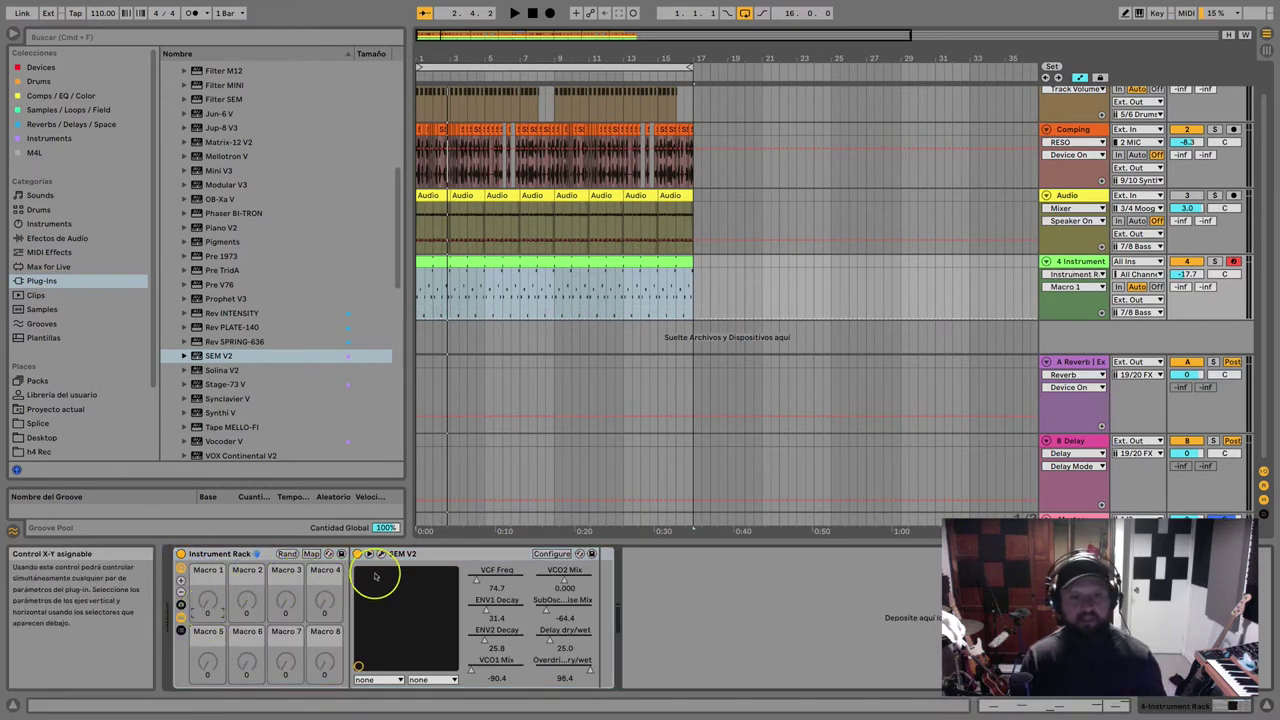
{"action": "right_click", "coordinate": [487, 578]}
{"action": "left_click", "coordinate": [543, 403]}
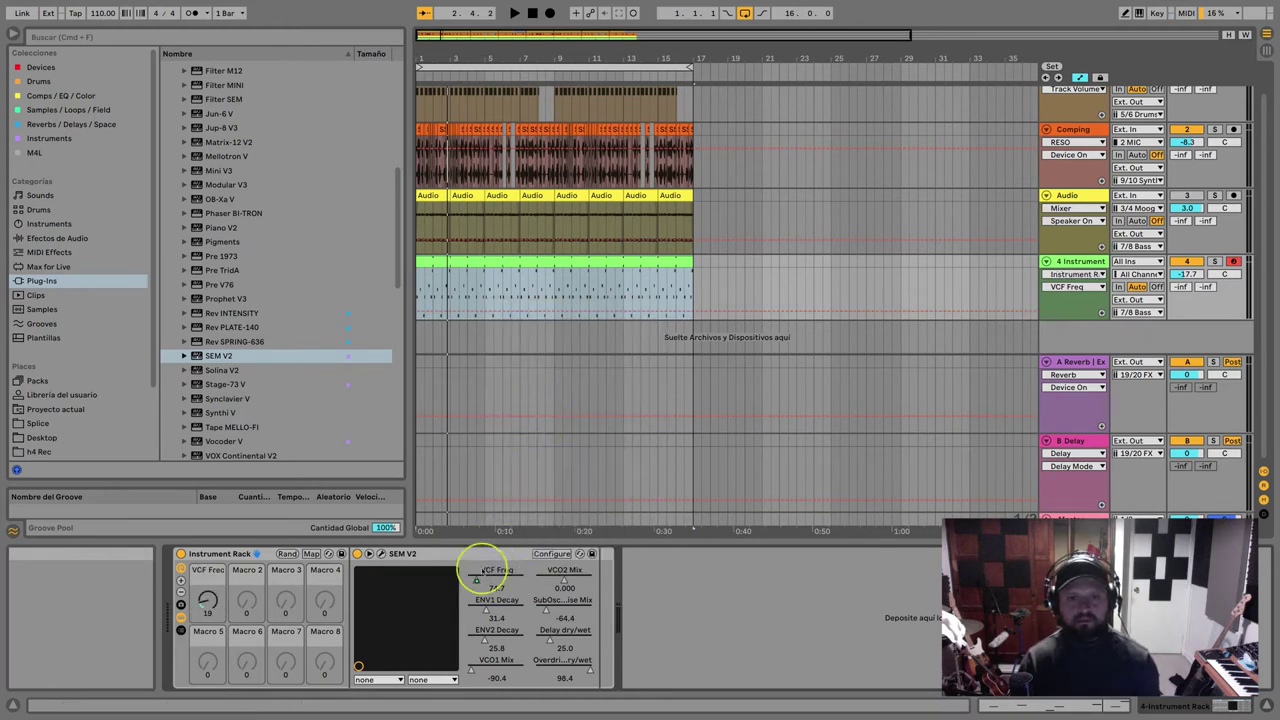
{"action": "right_click", "coordinate": [490, 603]}
{"action": "left_click", "coordinate": [535, 446]}
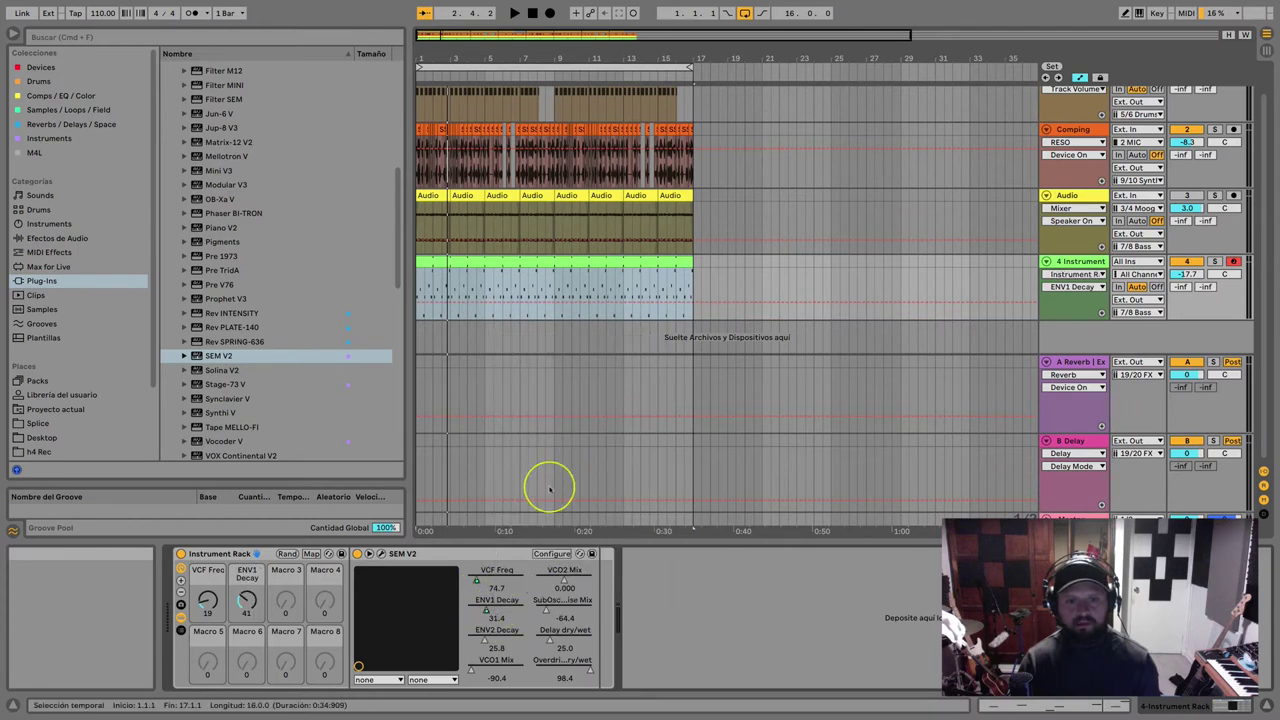
{"action": "right_click", "coordinate": [494, 640]}
{"action": "left_click", "coordinate": [540, 501]}
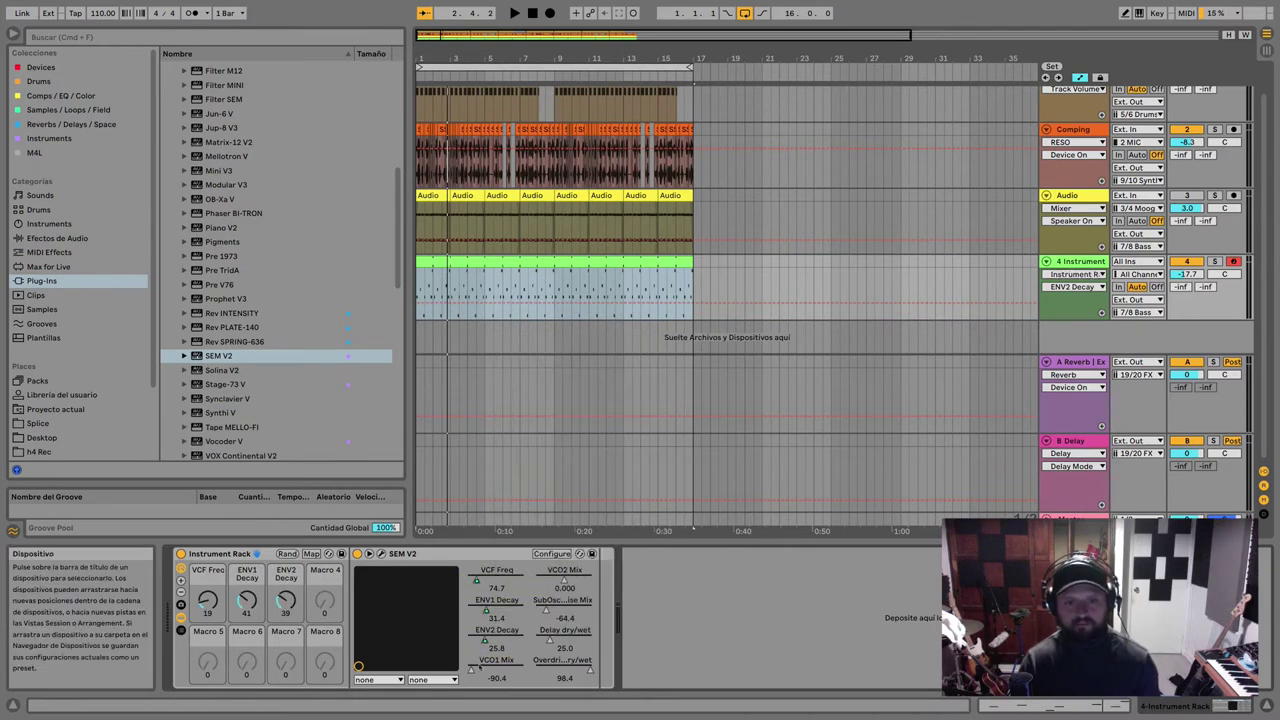
{"action": "right_click", "coordinate": [482, 670]}
{"action": "left_click", "coordinate": [540, 551]}
- Map VCO2 Mix, SubOsc/Noise Mix, Delay dry/wet and Overdrive dry/wet to Macros 5 to 8 of the rack
{"action": "right_click", "coordinate": [562, 590]}
{"action": "left_click", "coordinate": [620, 489]}
{"action": "right_click", "coordinate": [556, 608]}
{"action": "left_click", "coordinate": [615, 523]}
{"action": "right_click", "coordinate": [558, 640]}
{"action": "left_click", "coordinate": [615, 573]}
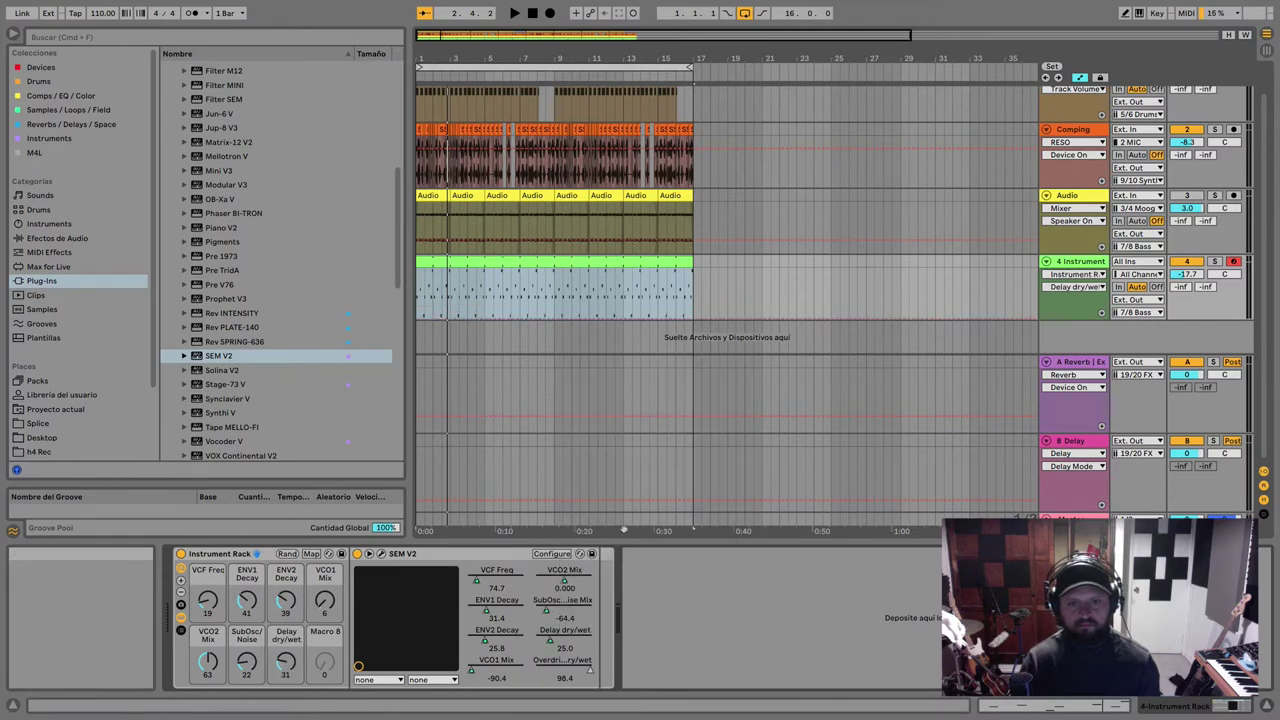
{"action": "right_click", "coordinate": [563, 668]}
{"action": "left_click", "coordinate": [640, 628]}
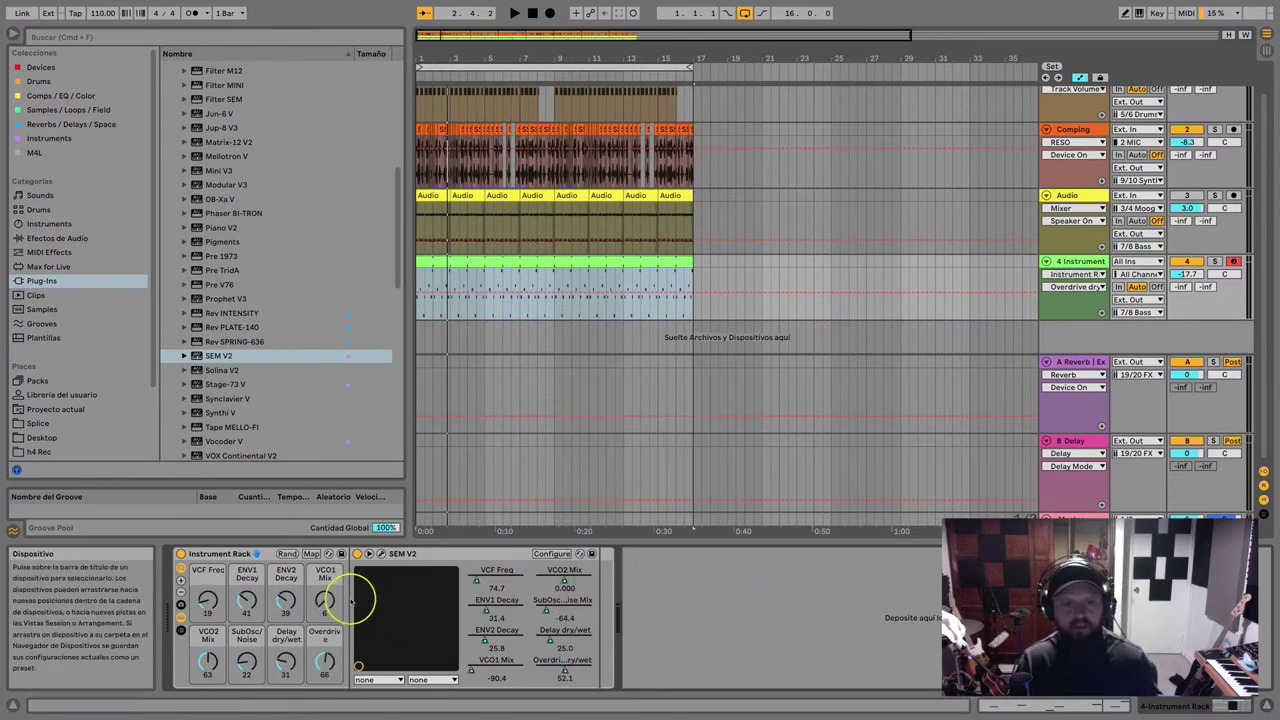
- Rename the VCF Freq macro as Cutoff
{"action": "left_click", "coordinate": [211, 578]}
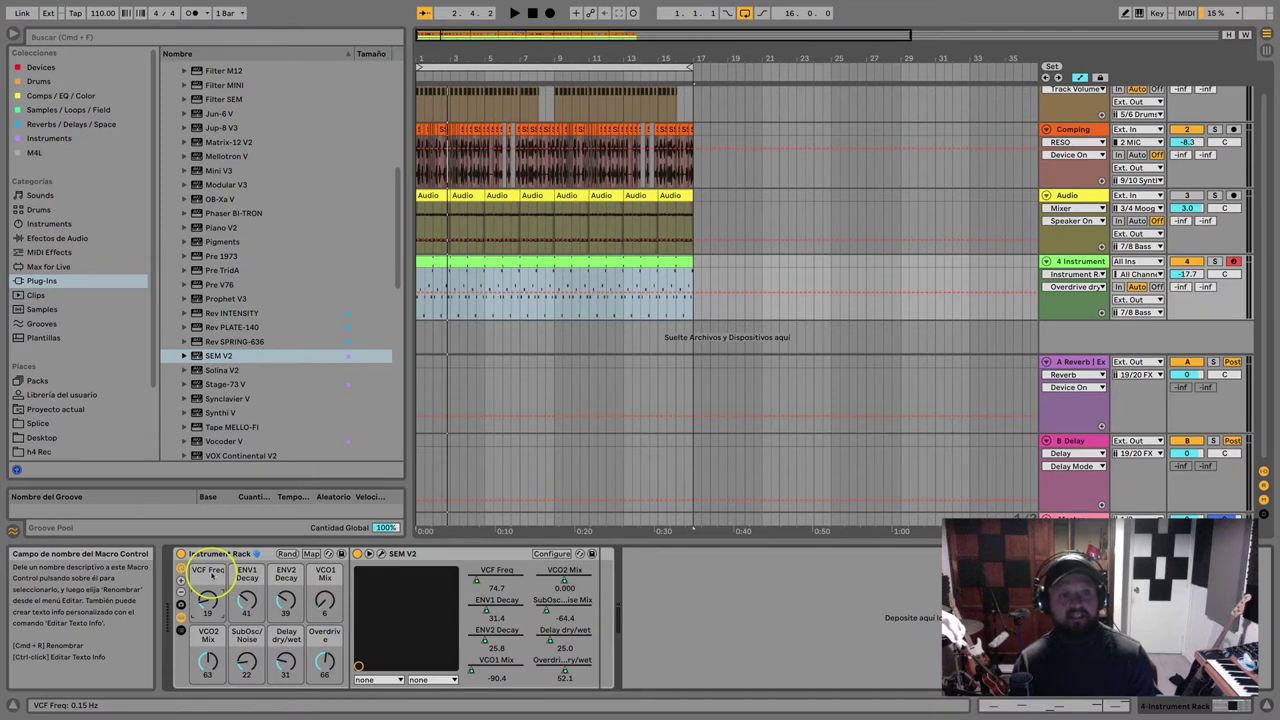
{"action": "key", "text": "super+r"}
{"action": "type", "text": "Cuto"}
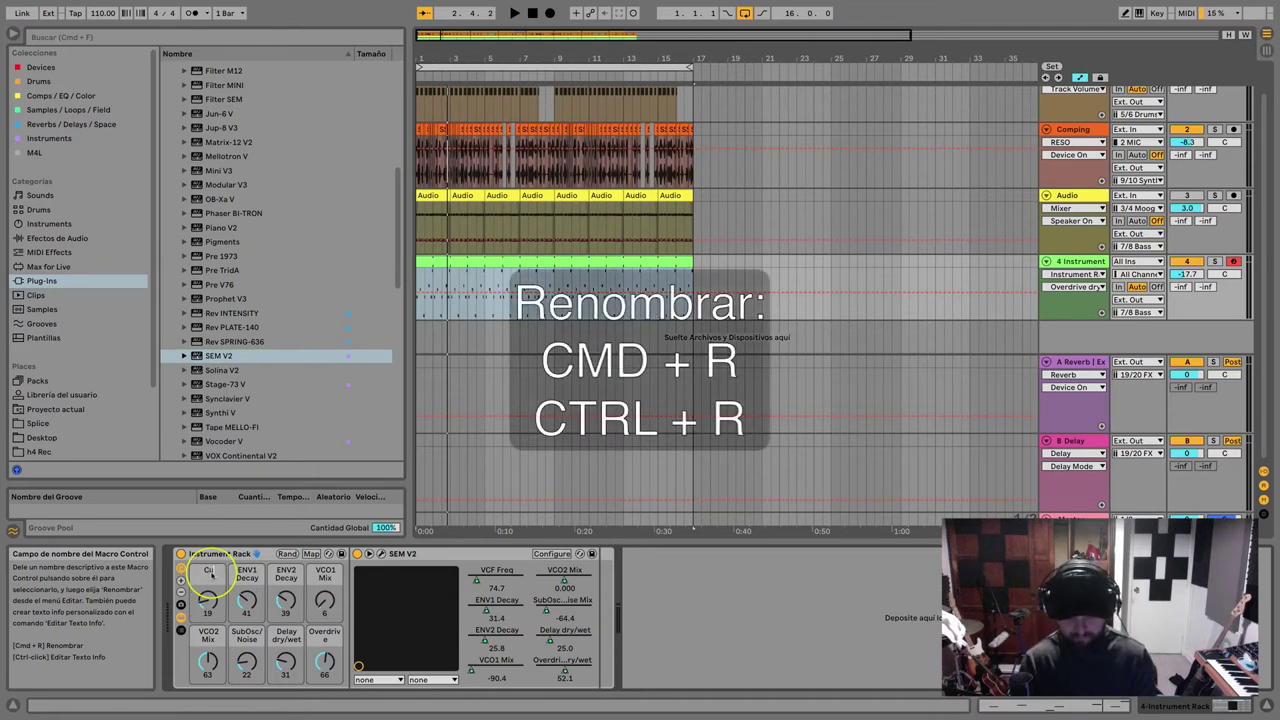
{"action": "type", "text": "ff"}
{"action": "key", "text": "Return"}
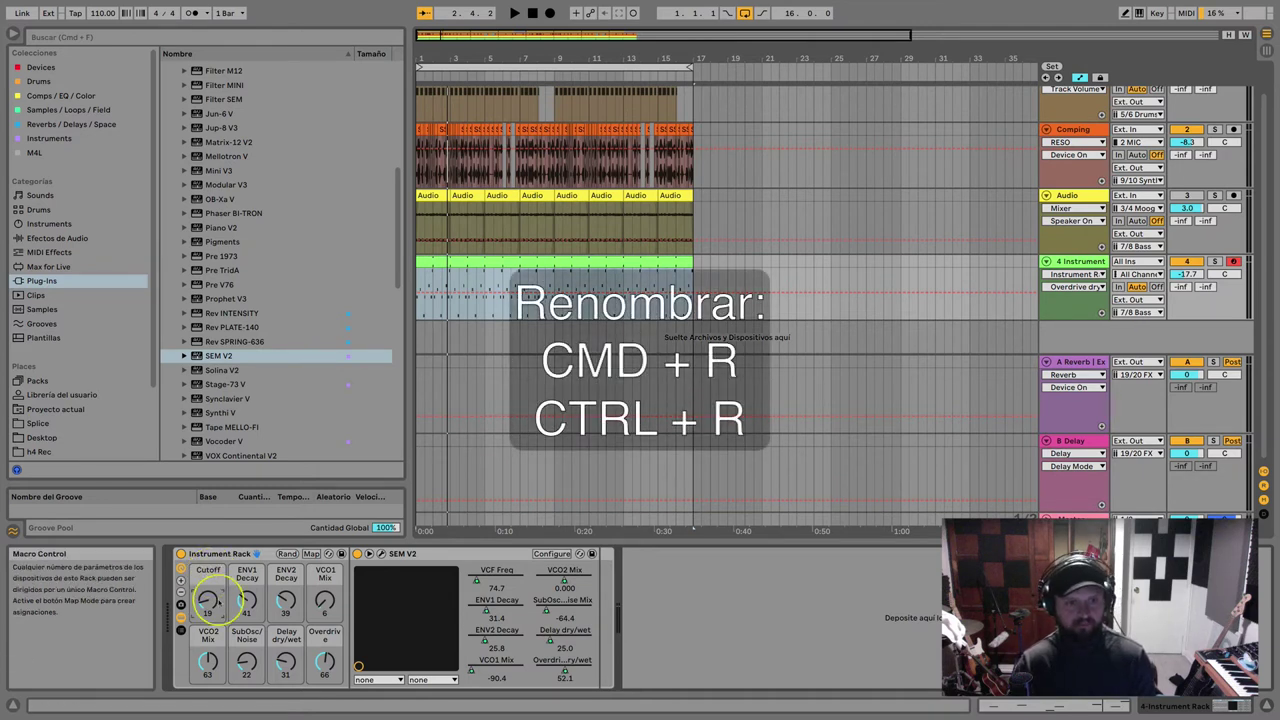
- Rename the SubOsc/Noise Mix macro as Brillo
{"action": "left_click", "coordinate": [246, 636]}
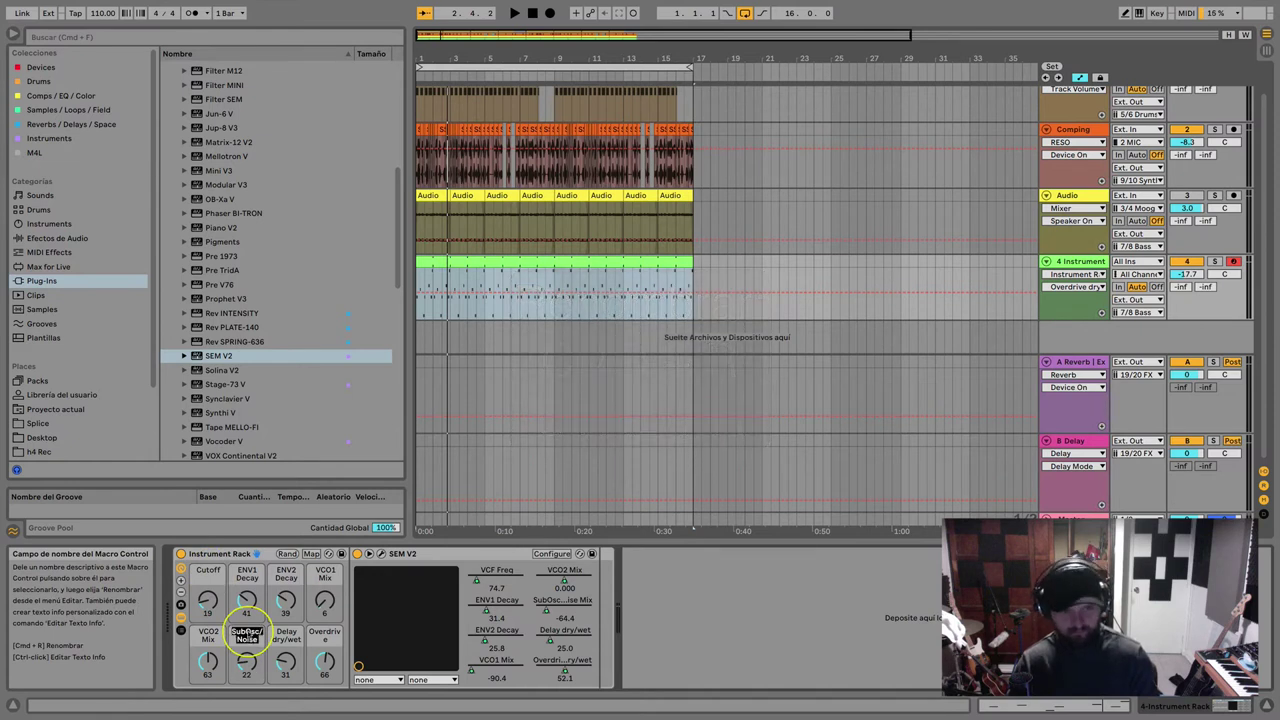
{"action": "key", "text": "super+r"}
{"action": "type", "text": "Bri"}
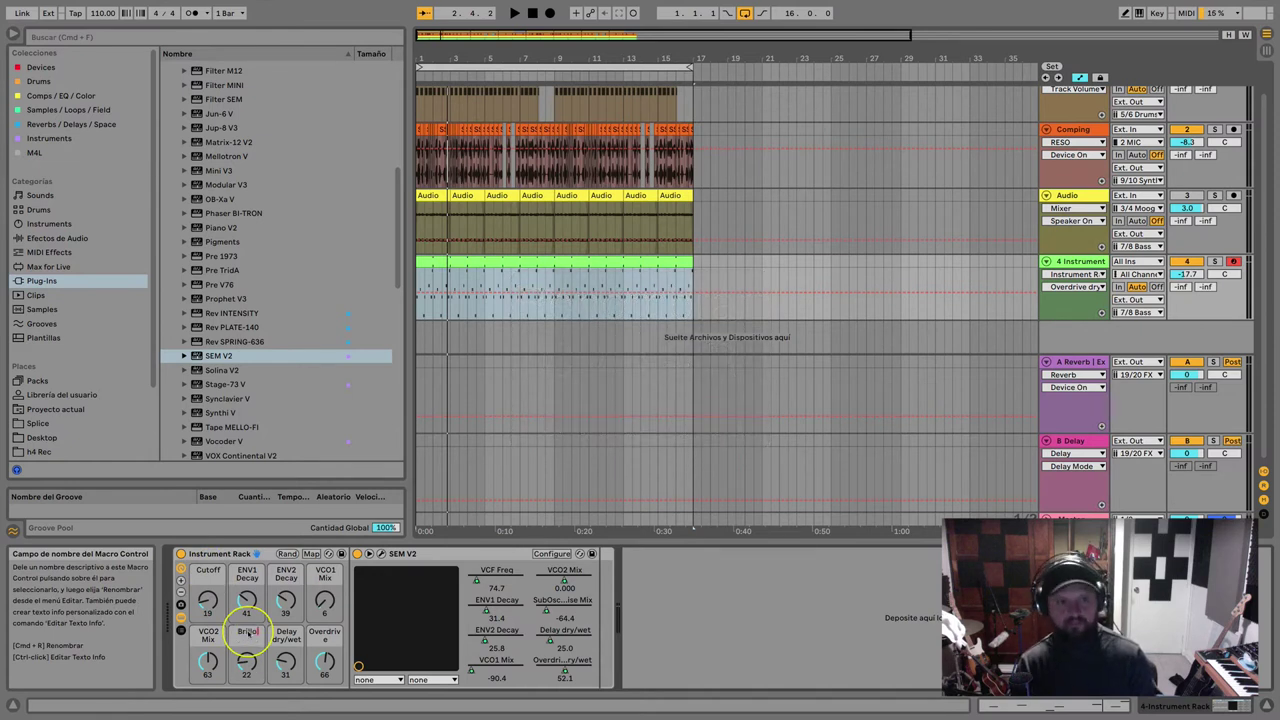
{"action": "key", "text": "Return"}
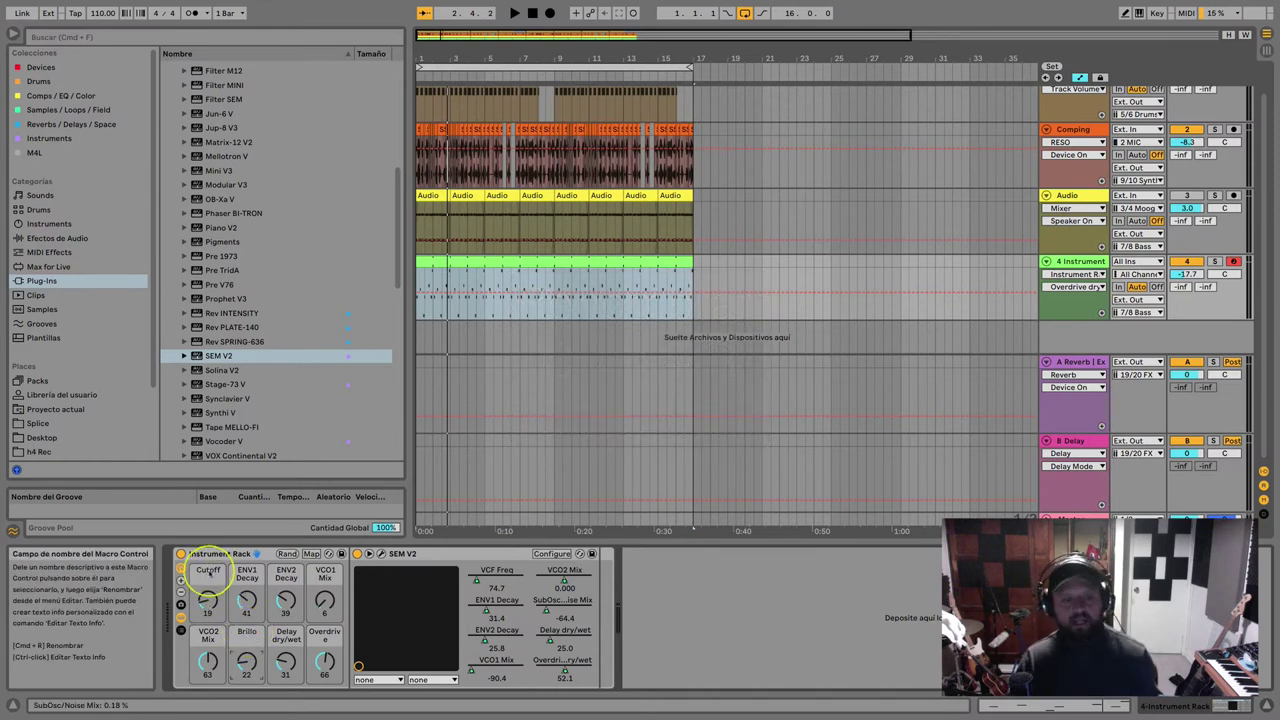
- Color the Cutoff and ENV1 Decay macros yellow
{"action": "right_click", "coordinate": [209, 574]}
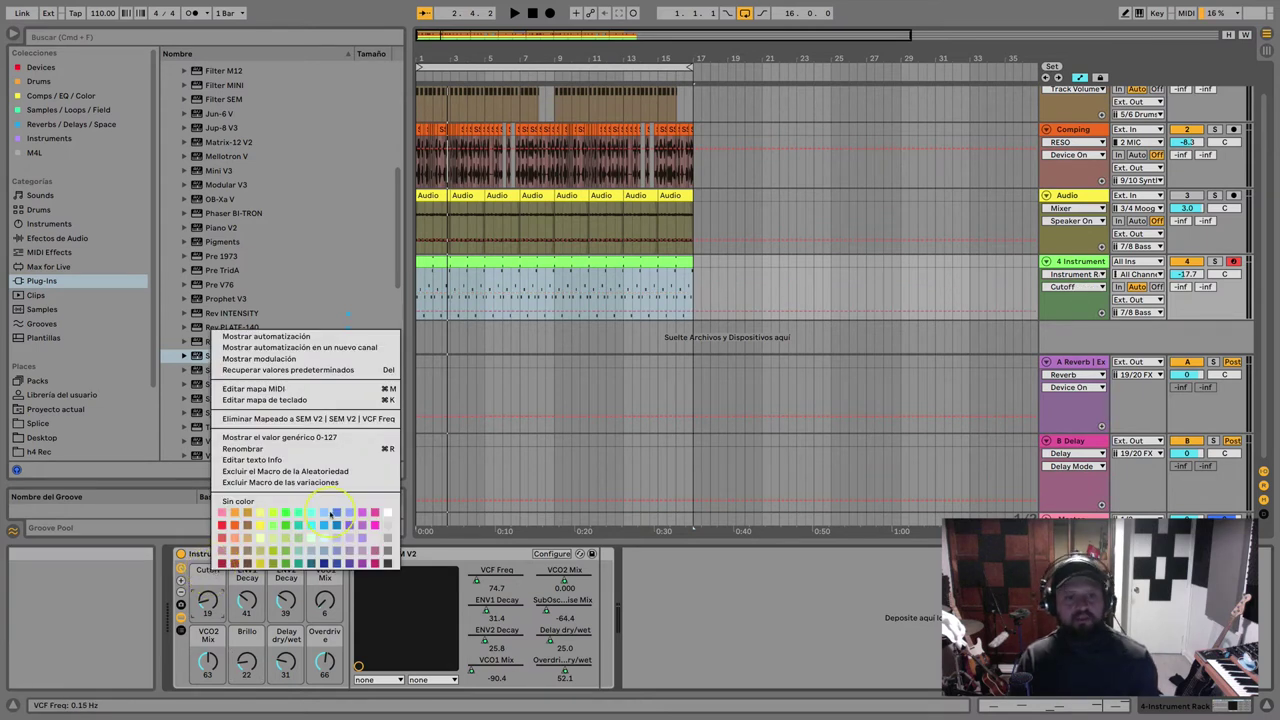
{"action": "left_click", "coordinate": [262, 514]}
{"action": "right_click", "coordinate": [248, 579]}
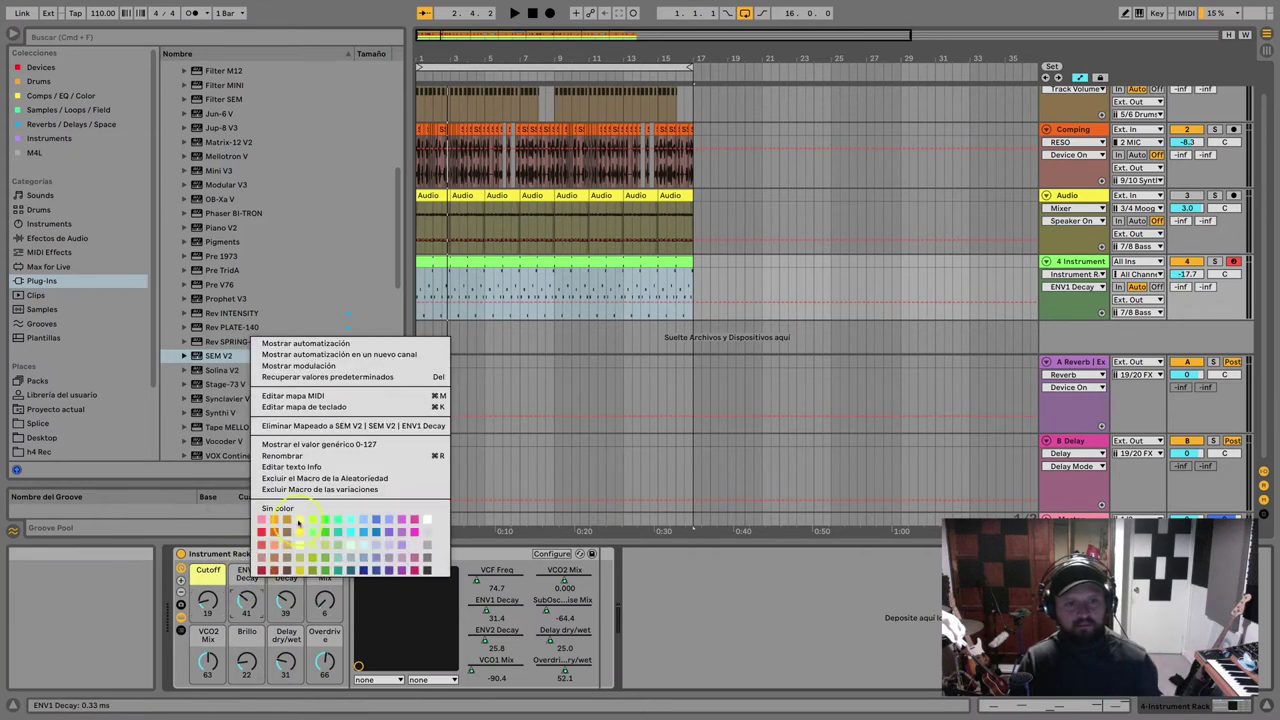
{"action": "left_click", "coordinate": [300, 521]}
- Color the ENV2 Decay, VCO1 Mix and VCO2 Mix macros periwinkle blue
{"action": "right_click", "coordinate": [285, 579]}
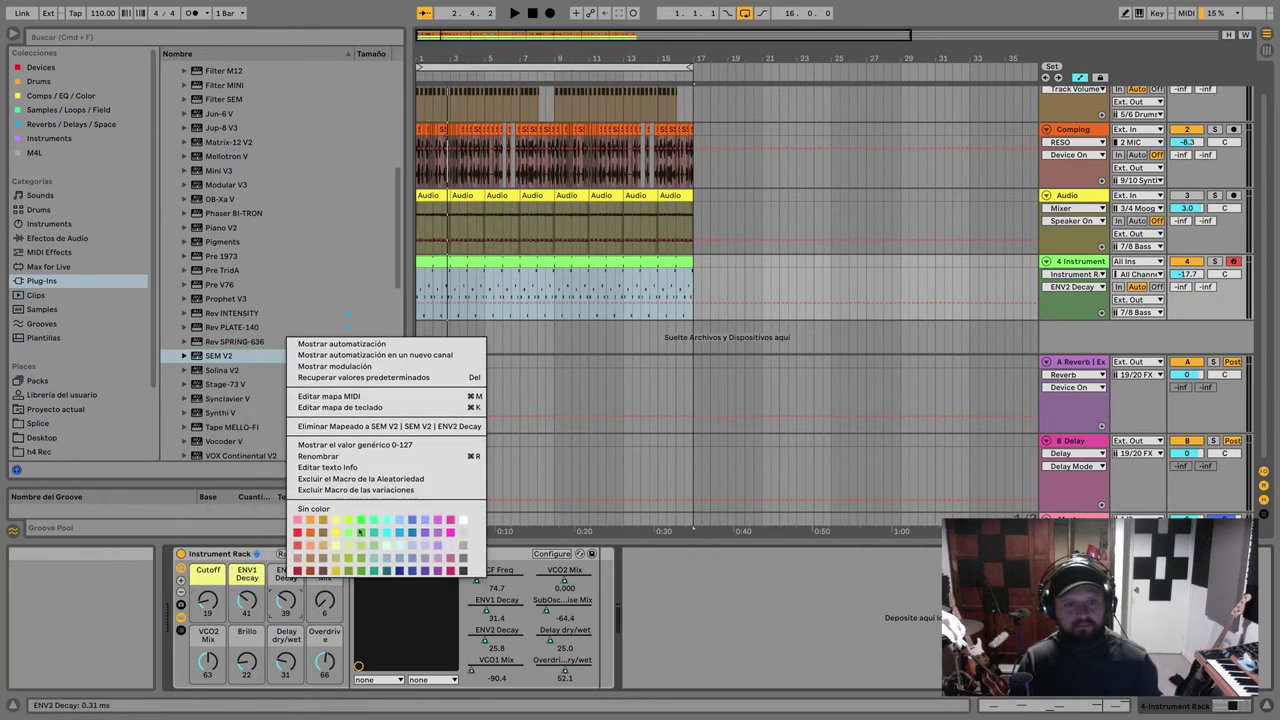
{"action": "left_click", "coordinate": [425, 520]}
{"action": "right_click", "coordinate": [334, 568]}
{"action": "left_click", "coordinate": [473, 509]}
{"action": "right_click", "coordinate": [216, 636]}
{"action": "left_click", "coordinate": [355, 577]}
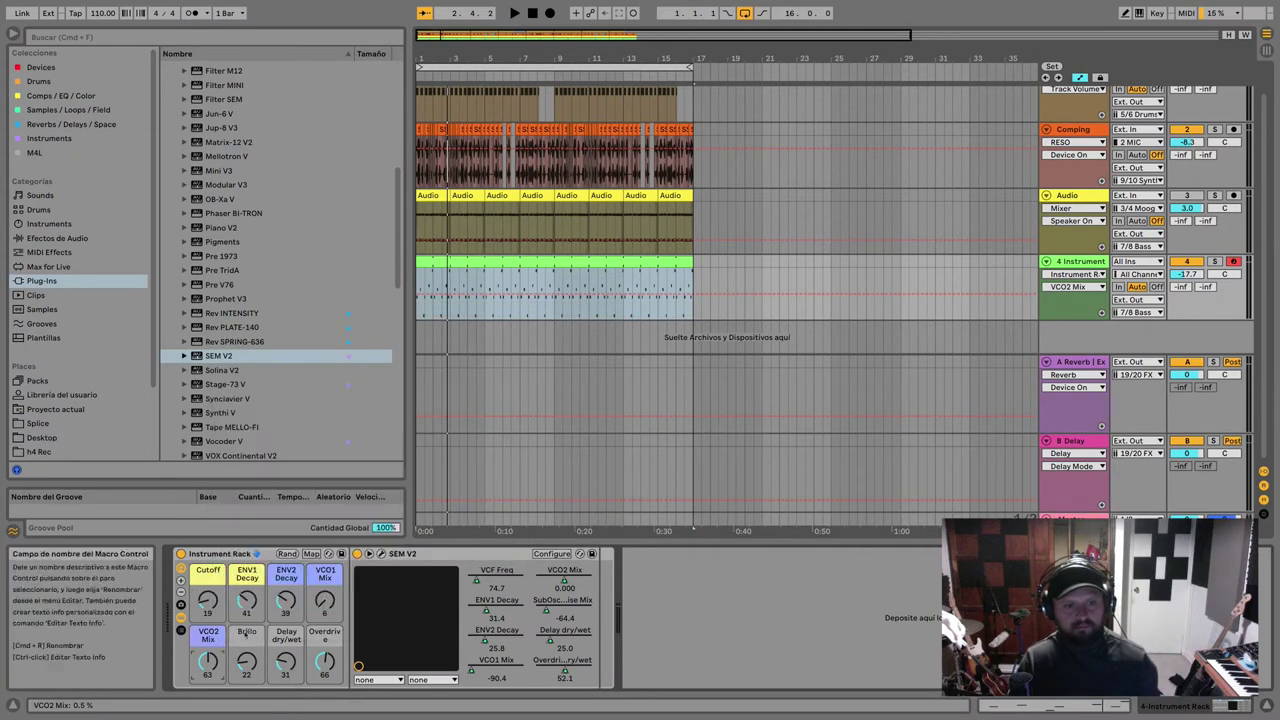
- Color the Brillo macro yellow and the Delay dry/wet and Overdrive dry/wet macros salmon
{"action": "right_click", "coordinate": [247, 635]}
{"action": "left_click", "coordinate": [296, 578]}
{"action": "right_click", "coordinate": [286, 636]}
{"action": "left_click", "coordinate": [309, 602]}
{"action": "right_click", "coordinate": [325, 636]}
{"action": "left_click", "coordinate": [349, 602]}
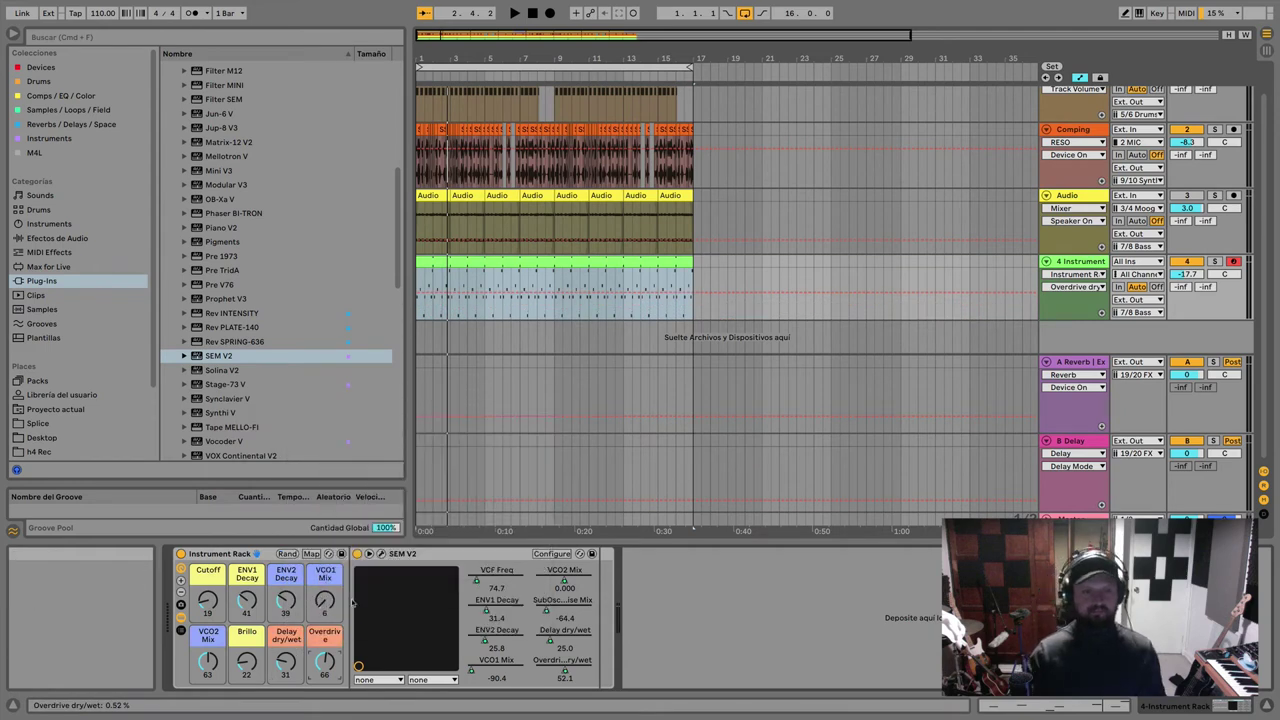
{"action": "left_click", "coordinate": [249, 555]}
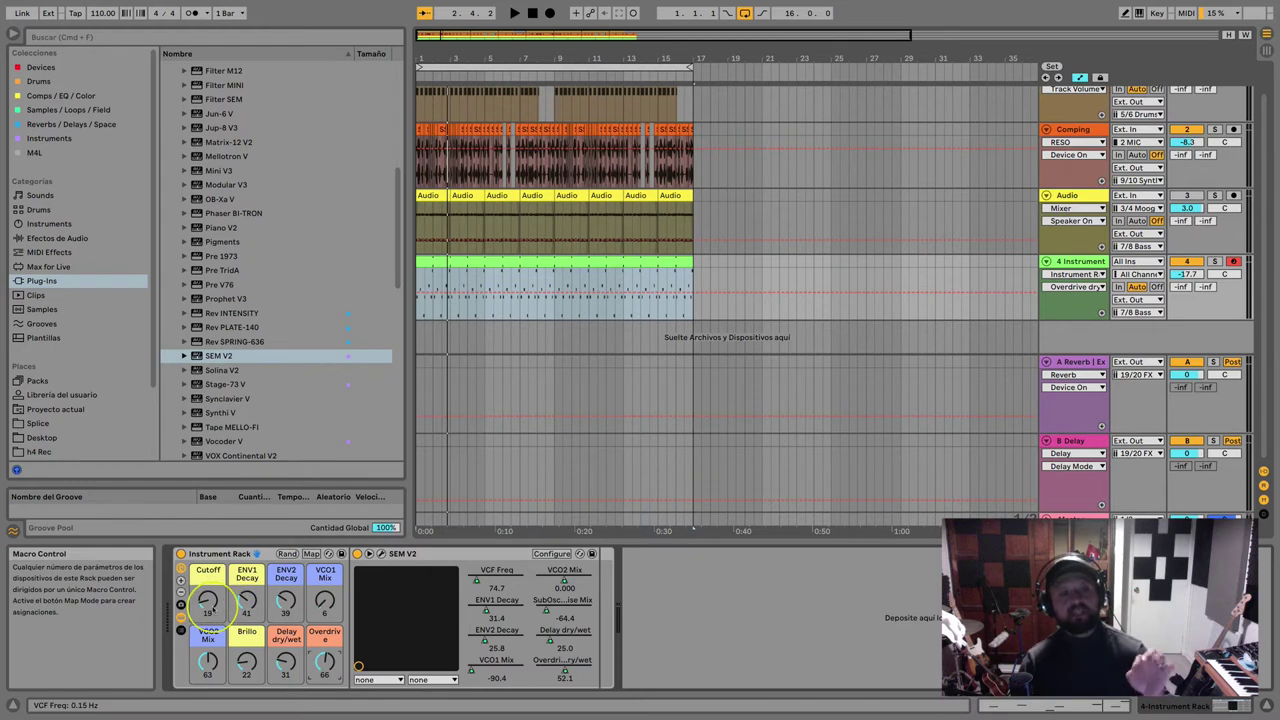
- Try out the filter macros during playback, setting Cutoff to 25 and ENV1 Decay to 107
{"action": "left_click_drag", "start_coordinate": [205, 600], "coordinate": [205, 604]}
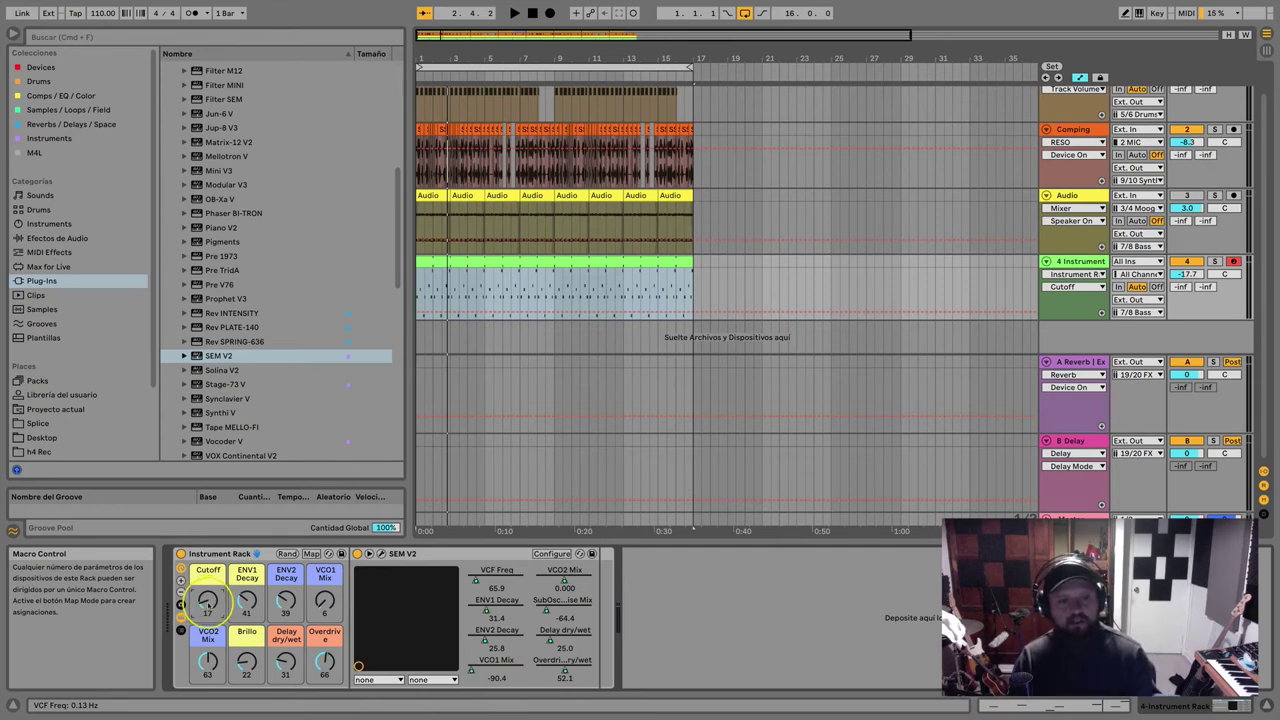
{"action": "left_click_drag", "start_coordinate": [207, 600], "coordinate": [207, 553]}
{"action": "left_click_drag", "start_coordinate": [100, 460], "coordinate": [100, 438]}
{"action": "left_click_drag", "start_coordinate": [218, 460], "coordinate": [218, 392]}
{"action": "mouse_move", "coordinate": [100, 460]}
{"action": "left_mouse_down"}
{"action": "mouse_move", "coordinate": [100, 512]}
{"action": "mouse_move", "coordinate": [100, 478]}
{"action": "left_mouse_up"}
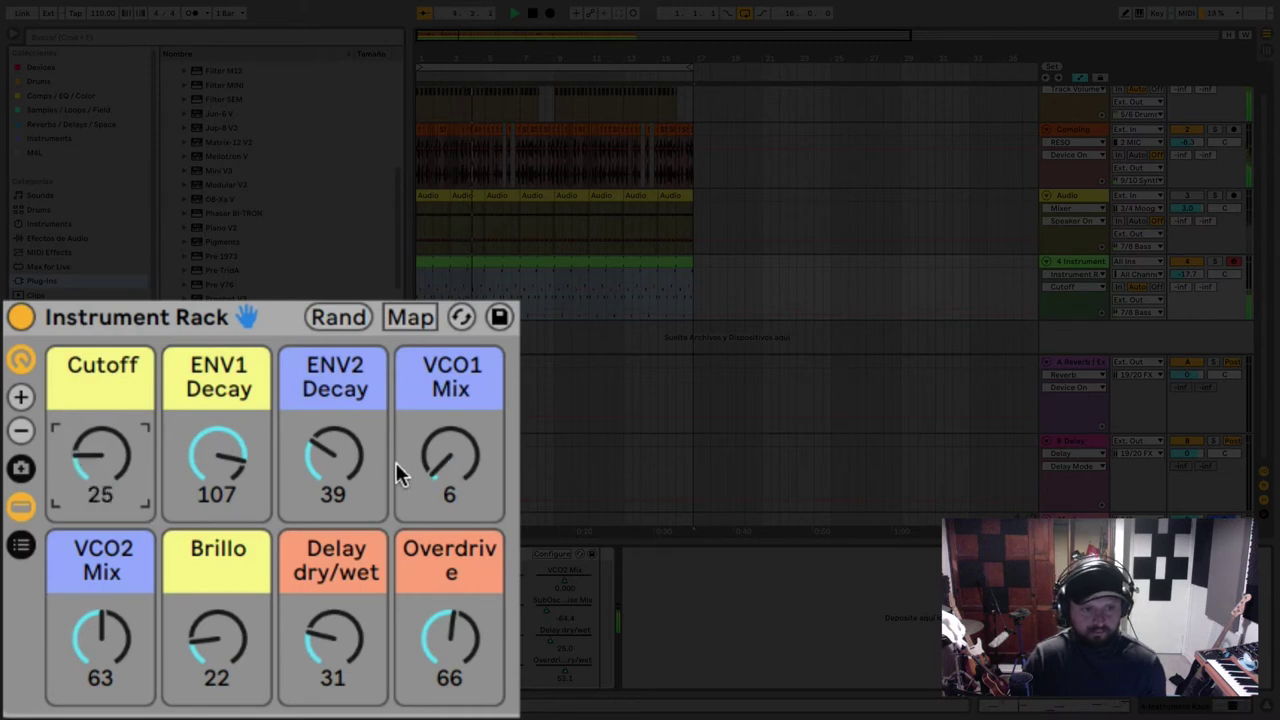
- Set the macros VCO1 Mix to 127, ENV2 Decay to 47, VCO2 Mix to 81 and Brillo to 127
{"action": "left_click_drag", "start_coordinate": [450, 462], "coordinate": [450, 390]}
{"action": "mouse_move", "coordinate": [334, 460]}
{"action": "left_mouse_down"}
{"action": "mouse_move", "coordinate": [334, 420]}
{"action": "mouse_move", "coordinate": [334, 445]}
{"action": "left_mouse_up"}
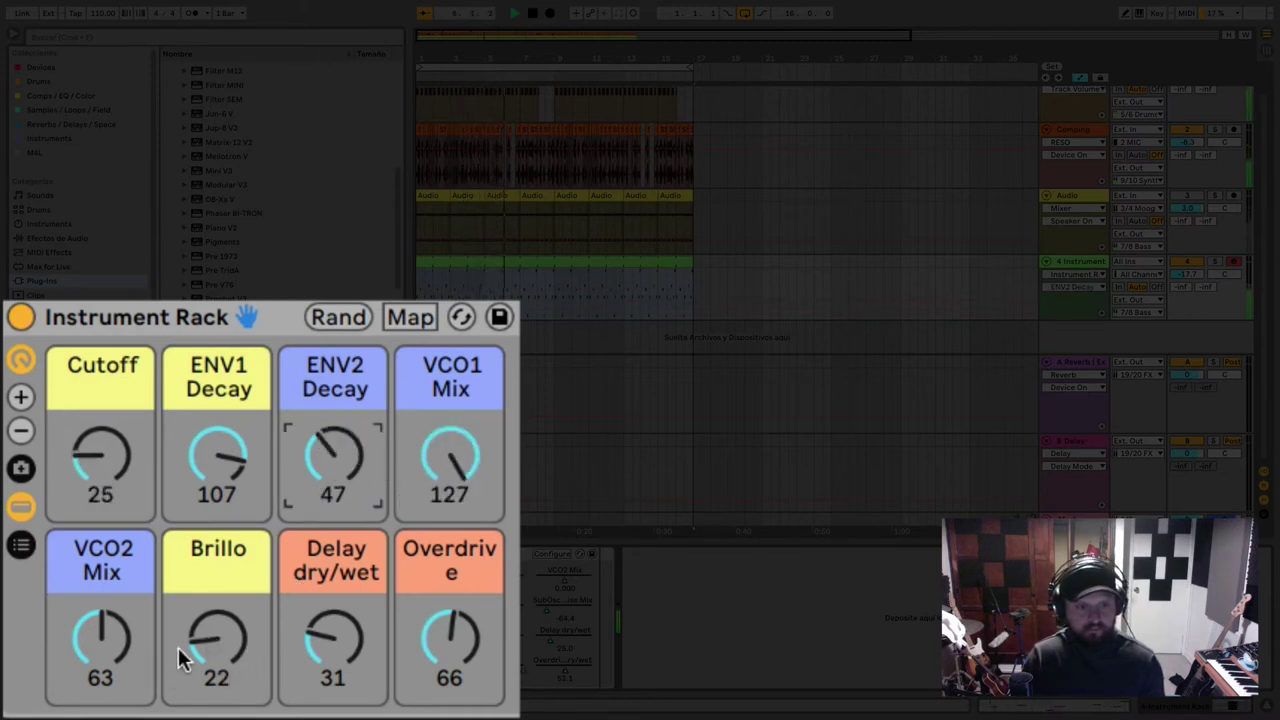
{"action": "left_click_drag", "start_coordinate": [100, 640], "coordinate": [100, 622]}
{"action": "left_click_drag", "start_coordinate": [208, 645], "coordinate": [208, 550]}
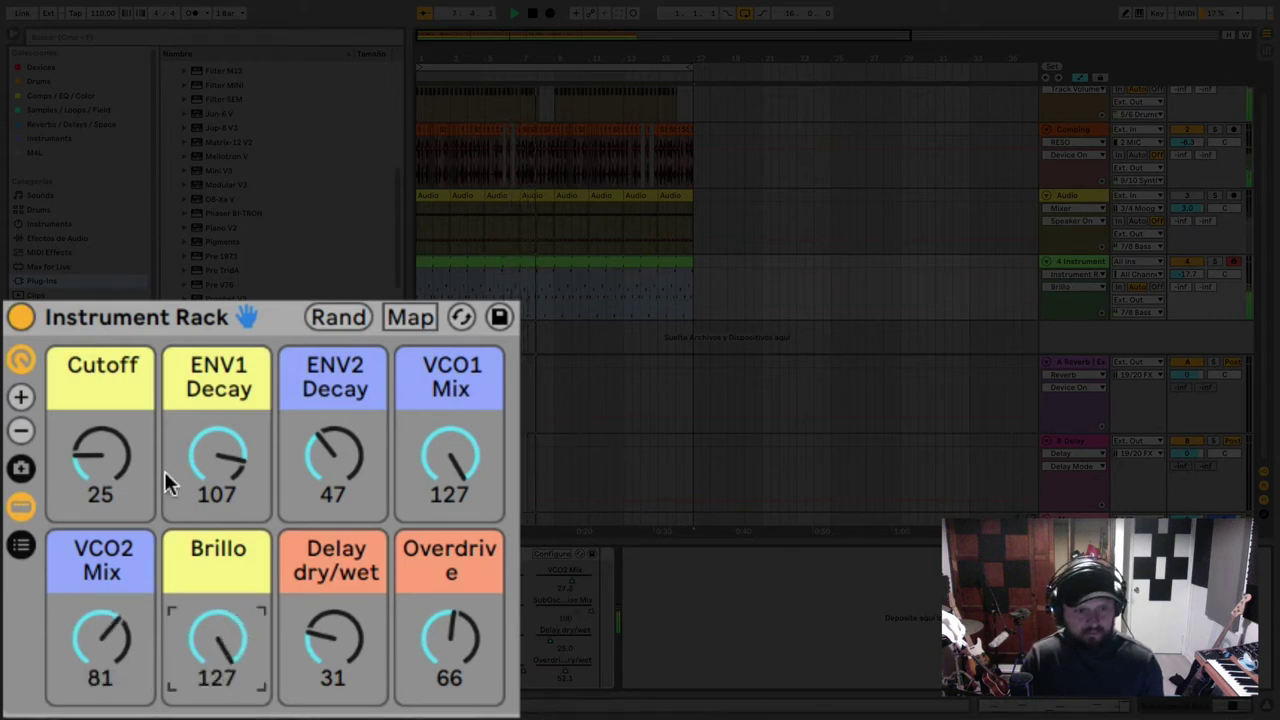
- Vary the filter and envelope macros during playback, ending with Cutoff at 9, ENV1 Decay at 52 and ENV2 Decay at 23
{"action": "mouse_move", "coordinate": [218, 460]}
{"action": "left_mouse_down"}
{"action": "mouse_move", "coordinate": [218, 440]}
{"action": "mouse_move", "coordinate": [218, 460]}
{"action": "left_mouse_up"}
{"action": "mouse_move", "coordinate": [334, 470]}
{"action": "left_mouse_down"}
{"action": "mouse_move", "coordinate": [334, 430]}
{"action": "mouse_move", "coordinate": [334, 478]}
{"action": "left_mouse_up"}
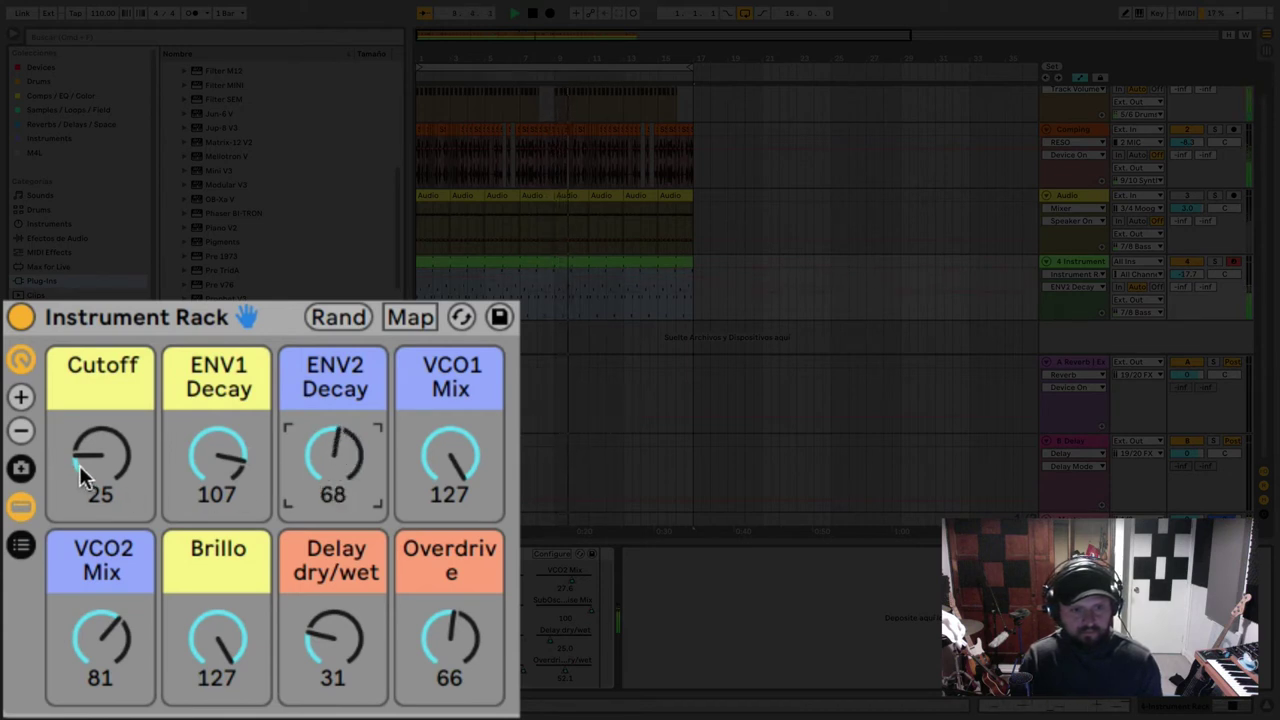
{"action": "left_click_drag", "start_coordinate": [82, 470], "coordinate": [82, 413]}
{"action": "left_click_drag", "start_coordinate": [334, 457], "coordinate": [334, 502]}
{"action": "left_click_drag", "start_coordinate": [203, 424], "coordinate": [203, 478]}
{"action": "left_click_drag", "start_coordinate": [100, 440], "coordinate": [100, 508]}
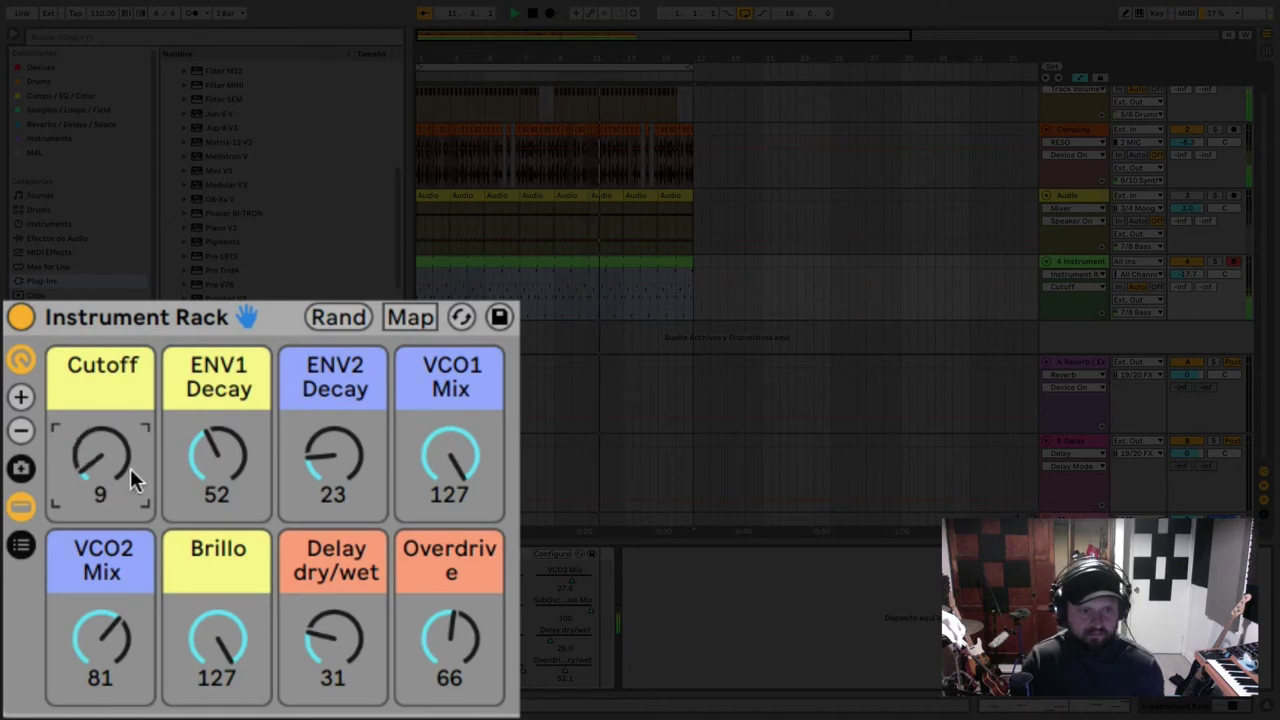
- Set ENV1 Decay to 93, ENV2 Decay to 35 and Brillo to 27, and stop playback
{"action": "left_click", "coordinate": [210, 460]}
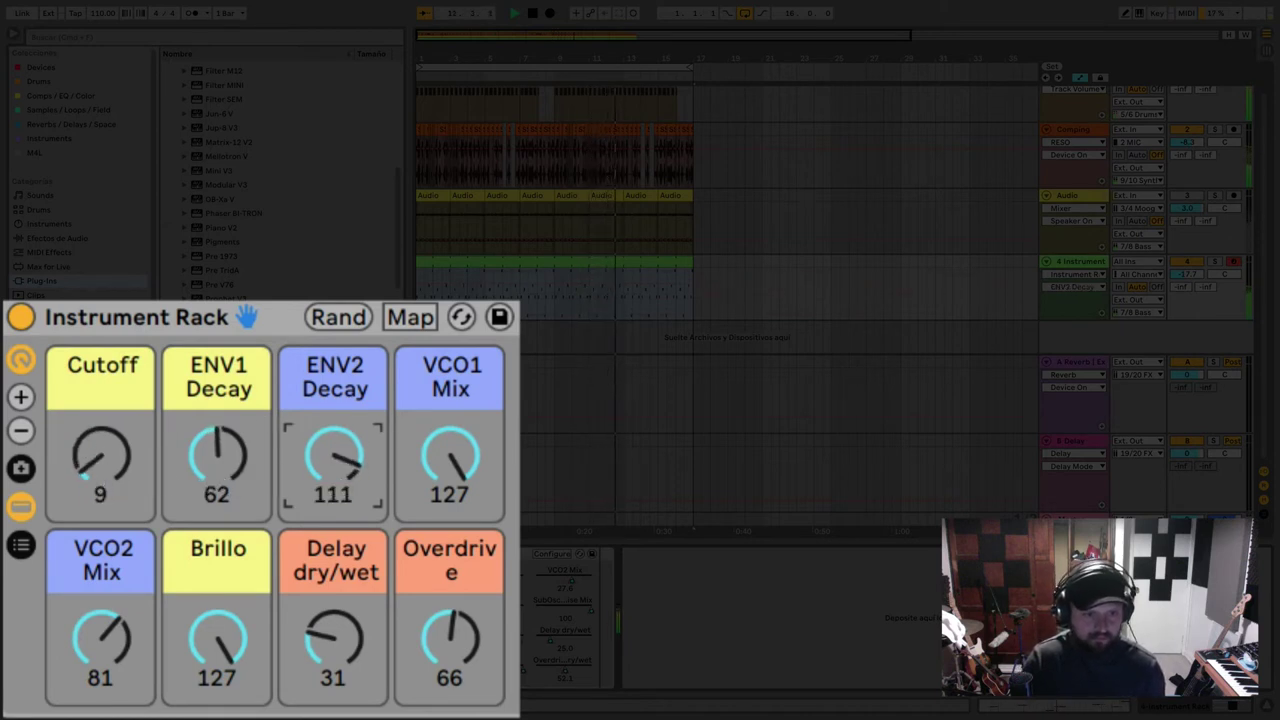
{"action": "left_click_drag", "start_coordinate": [248, 471], "coordinate": [248, 440]}
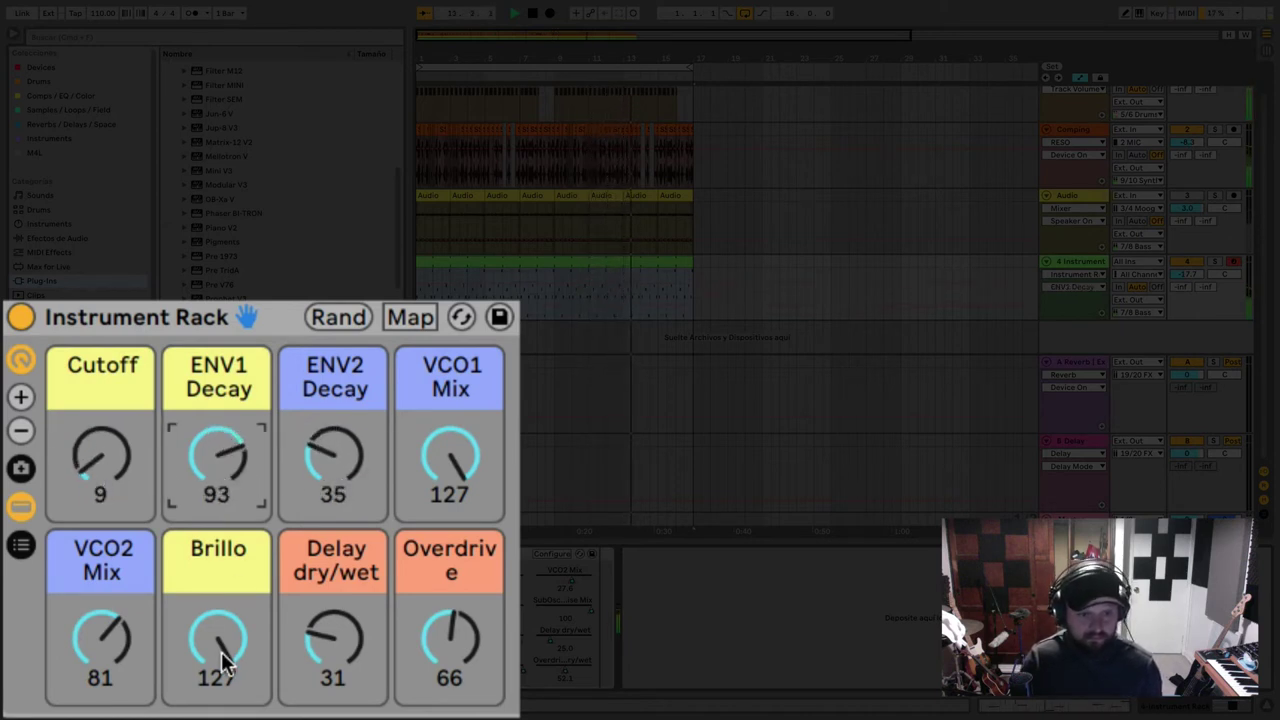
{"action": "mouse_move", "coordinate": [221, 652]}
{"action": "left_mouse_down"}
{"action": "mouse_move", "coordinate": [221, 719]}
{"action": "mouse_move", "coordinate": [220, 668]}
{"action": "left_mouse_up"}
{"action": "key", "text": "space"}
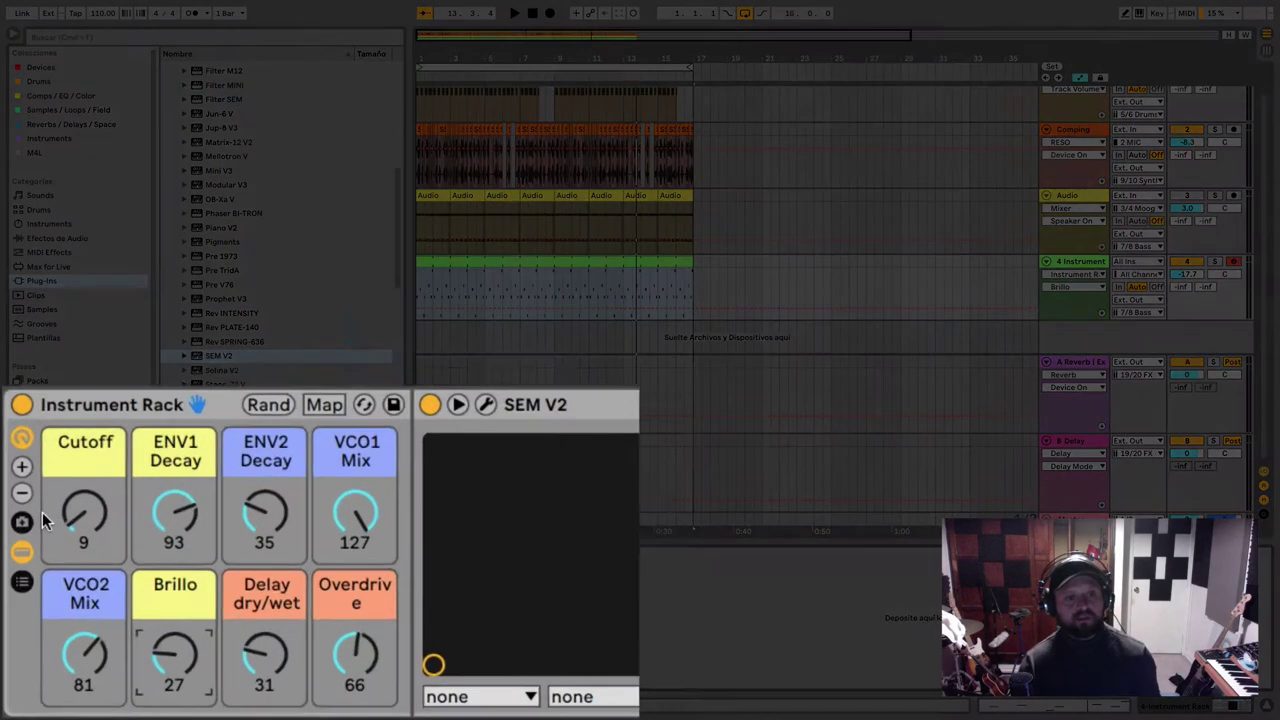
- Show the rack's Macro Variations and, auditioning the loop, set Cutoff to 23 and ENV1 Decay to 59
{"action": "left_click", "coordinate": [22, 521]}
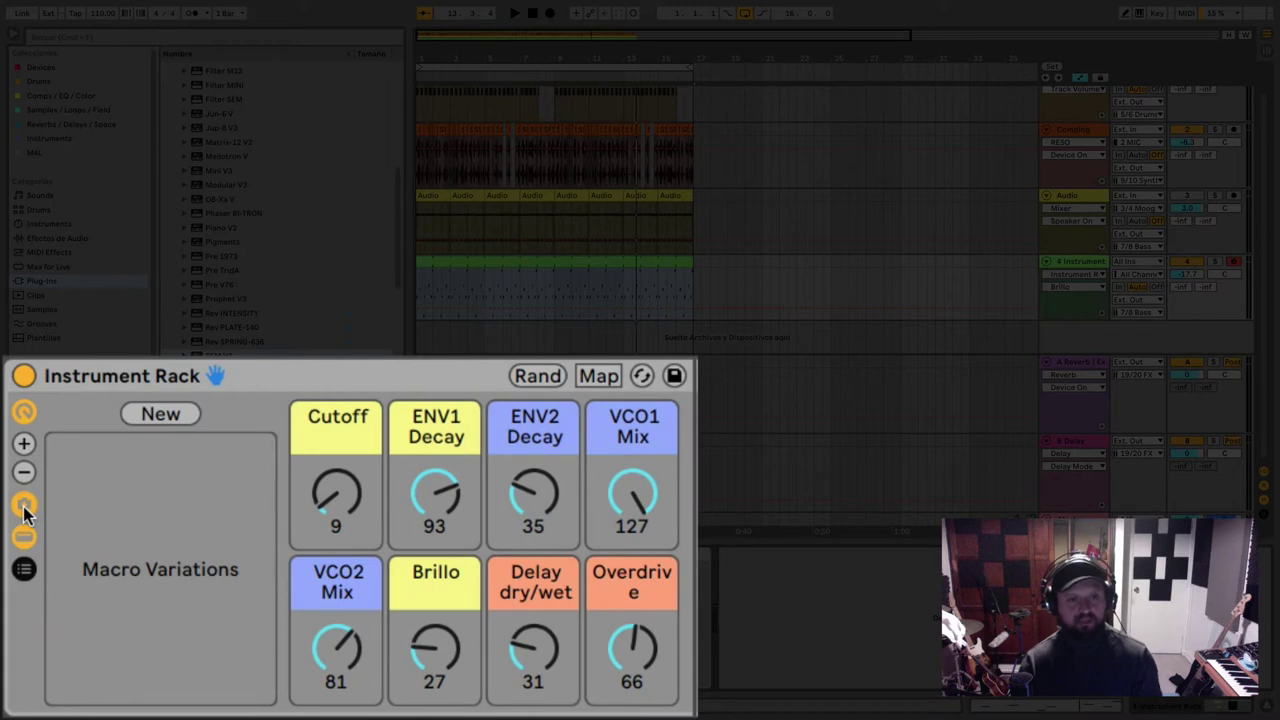
{"action": "mouse_move", "coordinate": [335, 490]}
{"action": "left_mouse_down"}
{"action": "mouse_move", "coordinate": [335, 466]}
{"action": "mouse_move", "coordinate": [343, 507]}
{"action": "left_mouse_up"}
{"action": "key", "text": "space"}
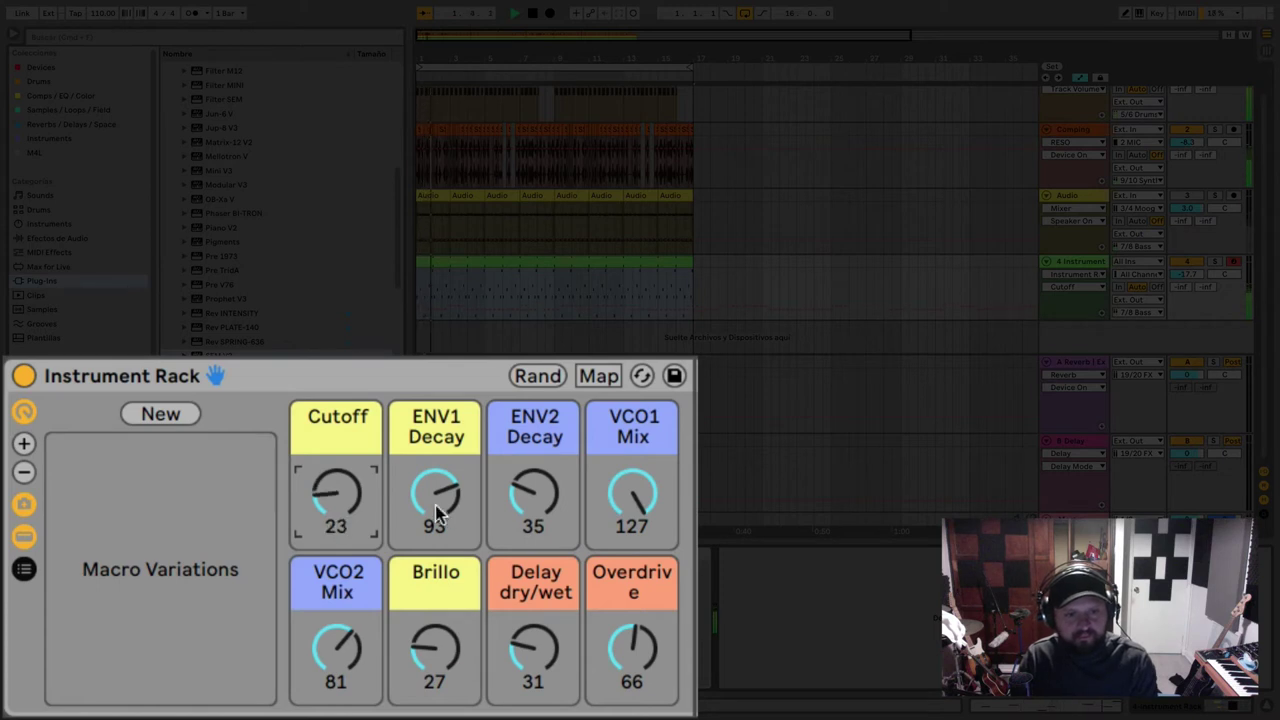
{"action": "left_click_drag", "start_coordinate": [437, 512], "coordinate": [437, 530]}
{"action": "key", "text": "space"}
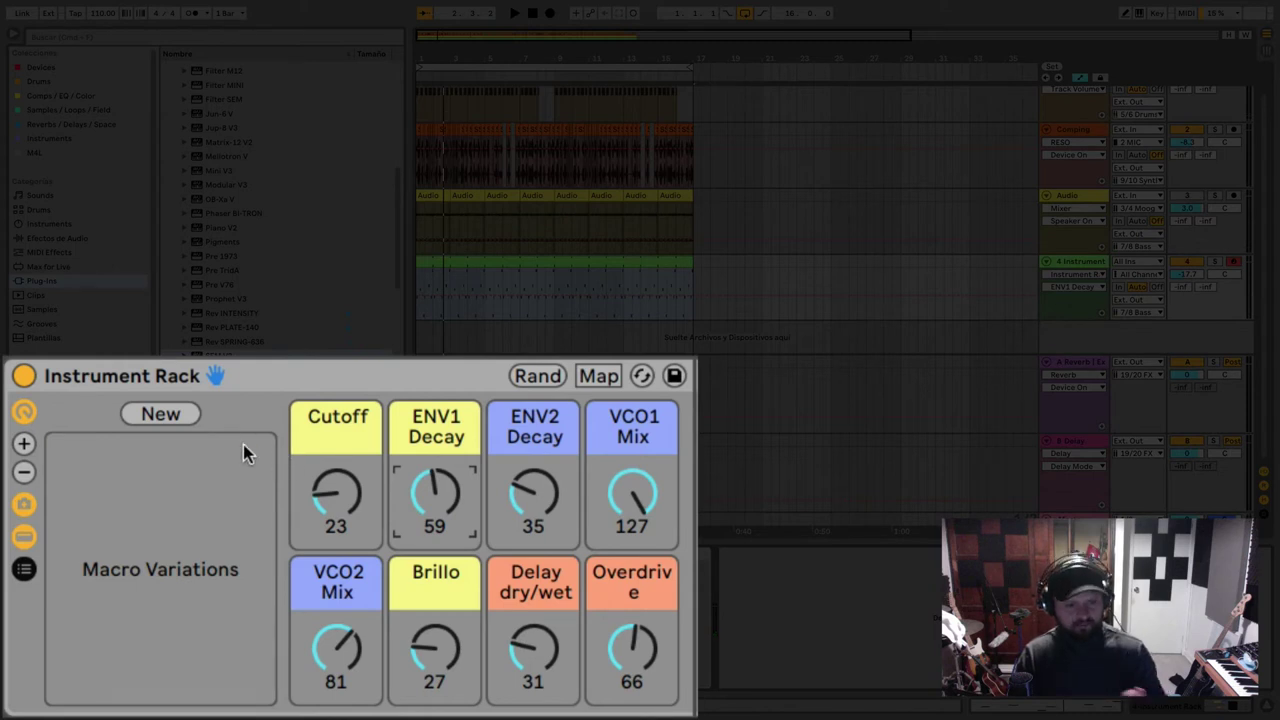
- Store the current macro settings as a new variation named Basic Bass
{"action": "left_click", "coordinate": [162, 414]}
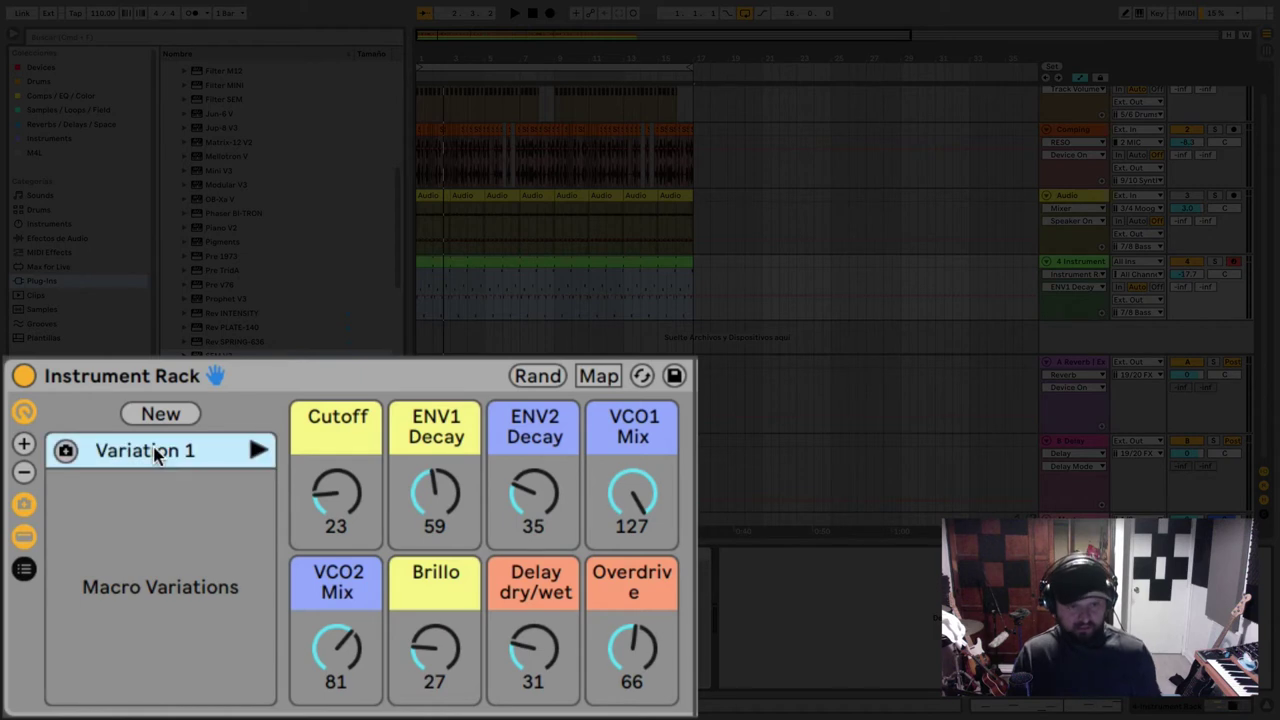
{"action": "key", "text": "ctrl+r"}
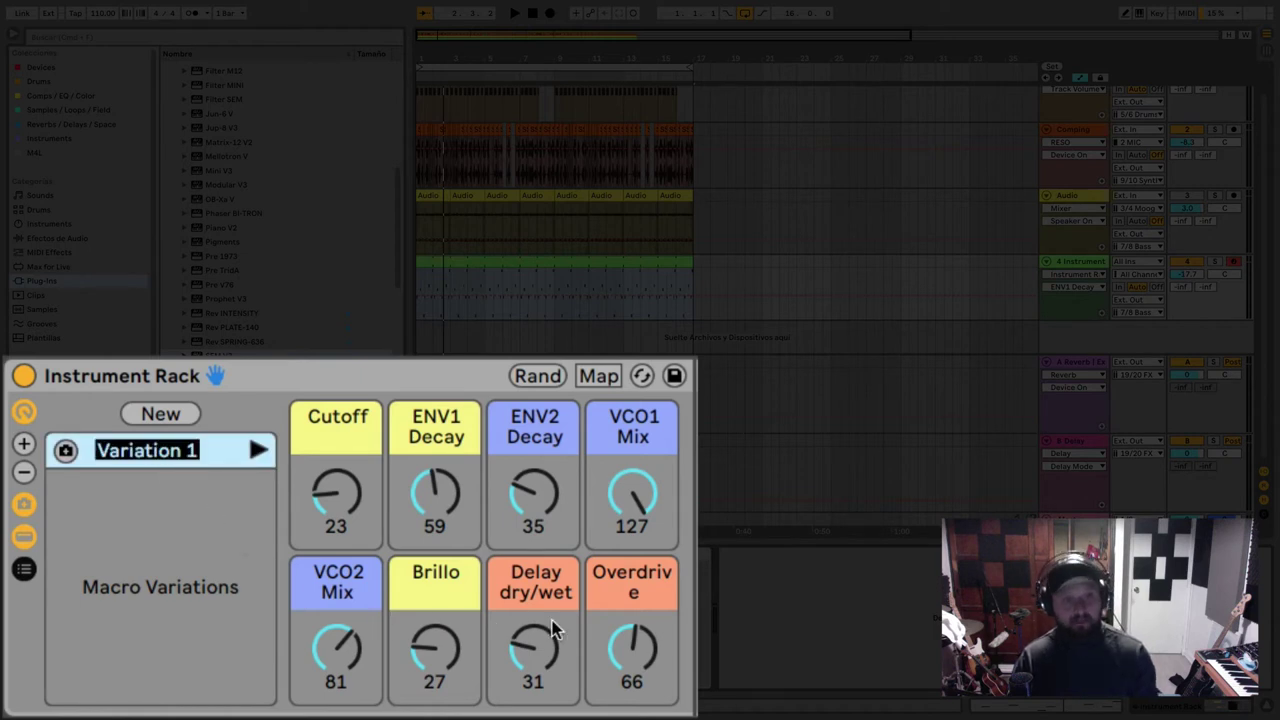
{"action": "type", "text": "Basic Bass"}
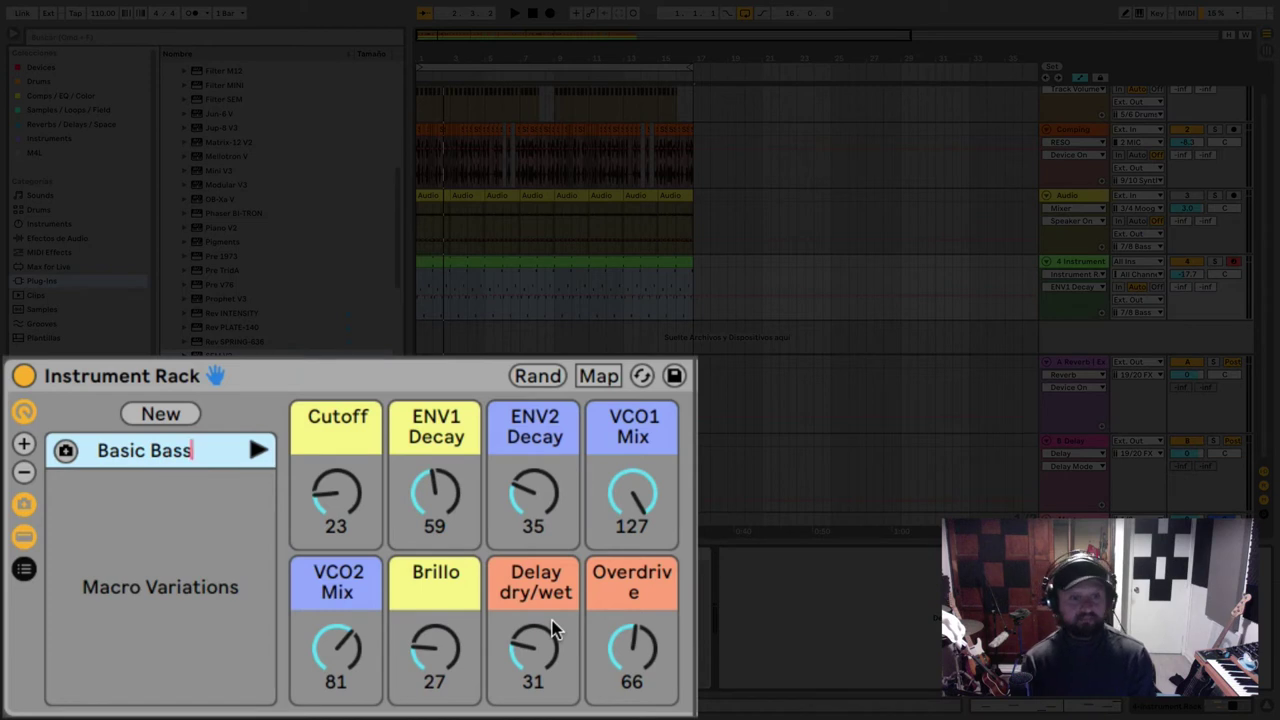
{"action": "key", "text": "Return"}
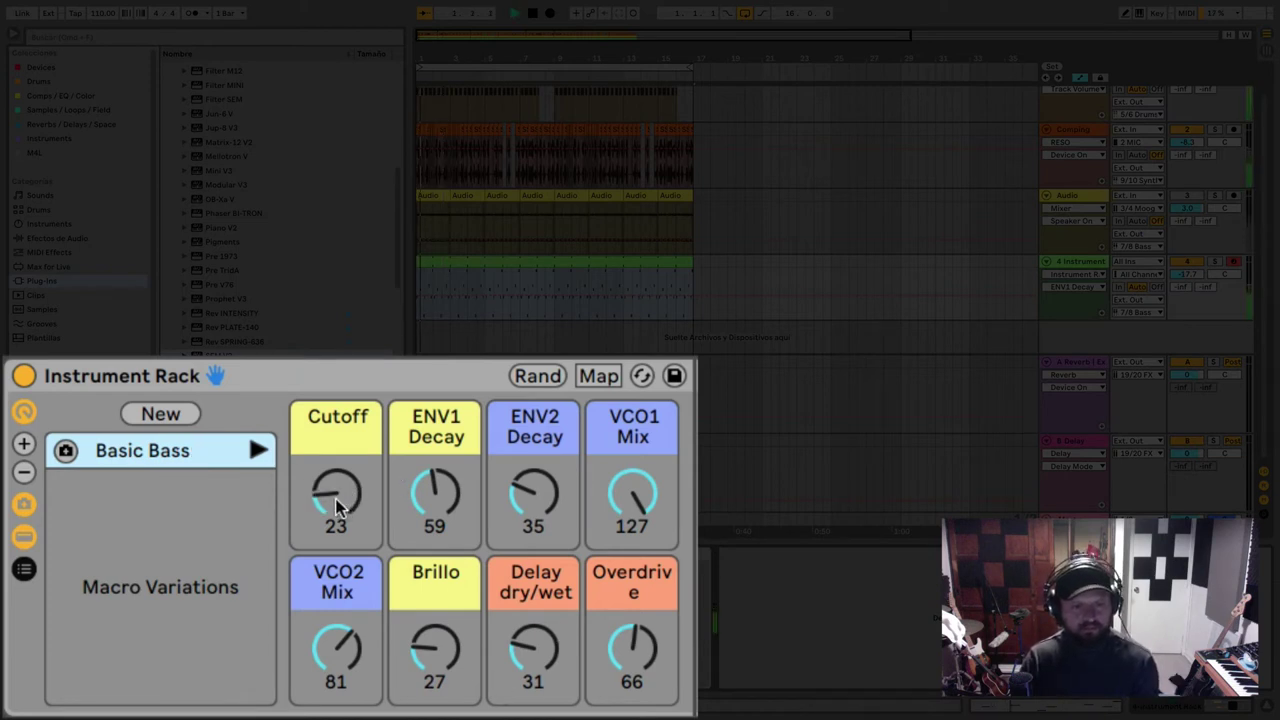
- Shape a second sound during playback with Cutoff at 38, Brillo at 98, ENV1 Decay at 42 and ENV2 Decay at 18
{"action": "left_click_drag", "start_coordinate": [338, 499], "coordinate": [338, 456]}
{"action": "left_click_drag", "start_coordinate": [396, 632], "coordinate": [343, 561]}
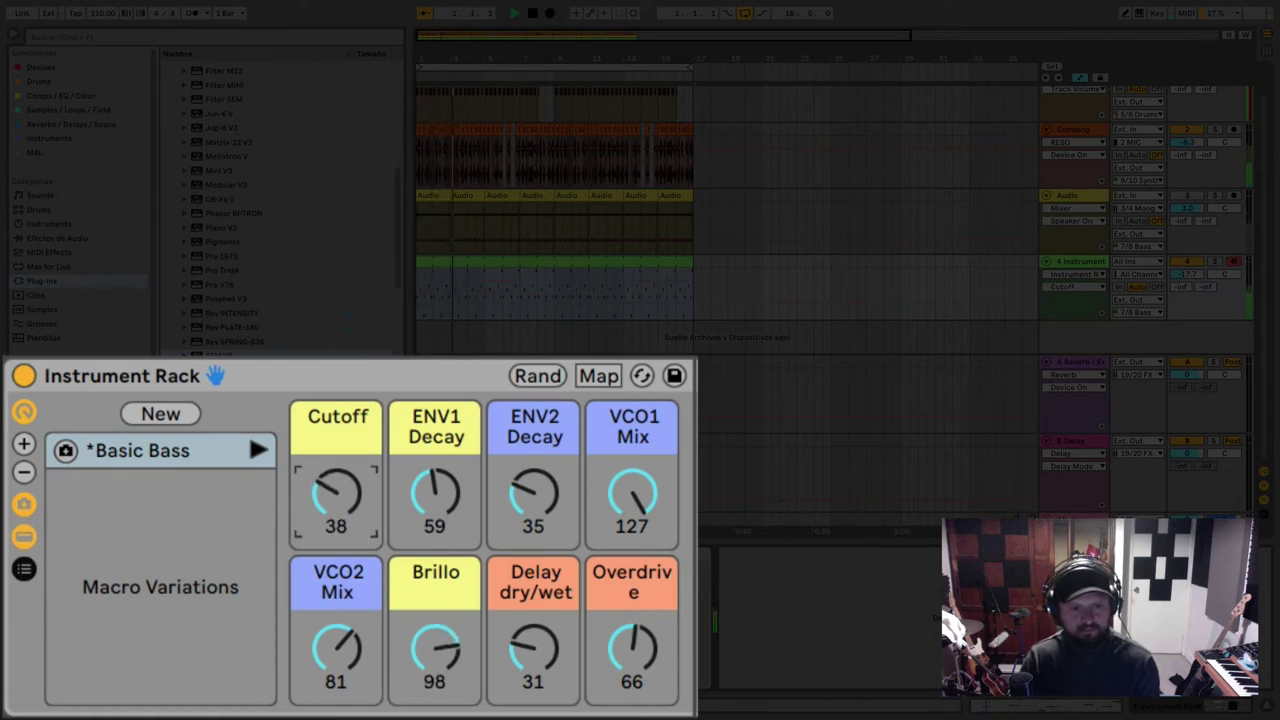
{"action": "left_click_drag", "start_coordinate": [436, 500], "coordinate": [436, 517]}
{"action": "mouse_move", "coordinate": [535, 500]}
{"action": "left_mouse_down"}
{"action": "mouse_move", "coordinate": [535, 445]}
{"action": "mouse_move", "coordinate": [535, 516]}
{"action": "left_mouse_up"}
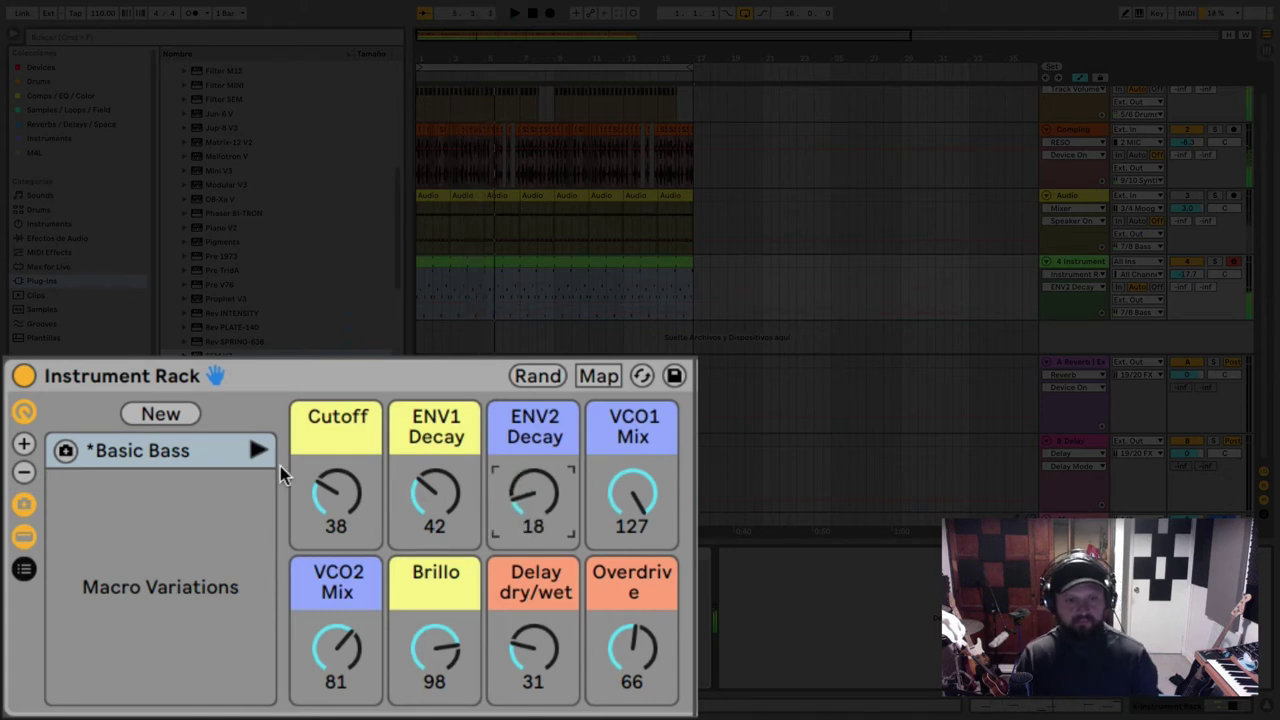
- Store the current macro settings as a second variation named Filudo bass
{"action": "left_click", "coordinate": [169, 418]}
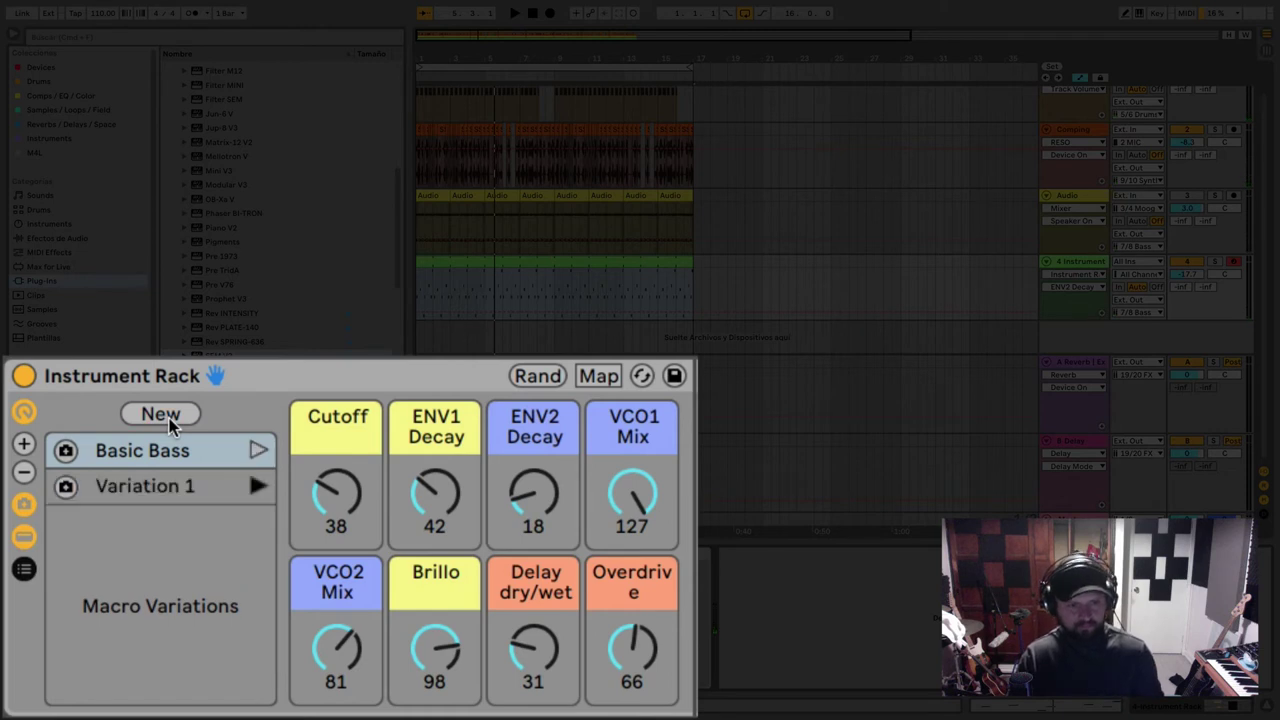
{"action": "left_click", "coordinate": [166, 486]}
{"action": "key", "text": "ctrl+r"}
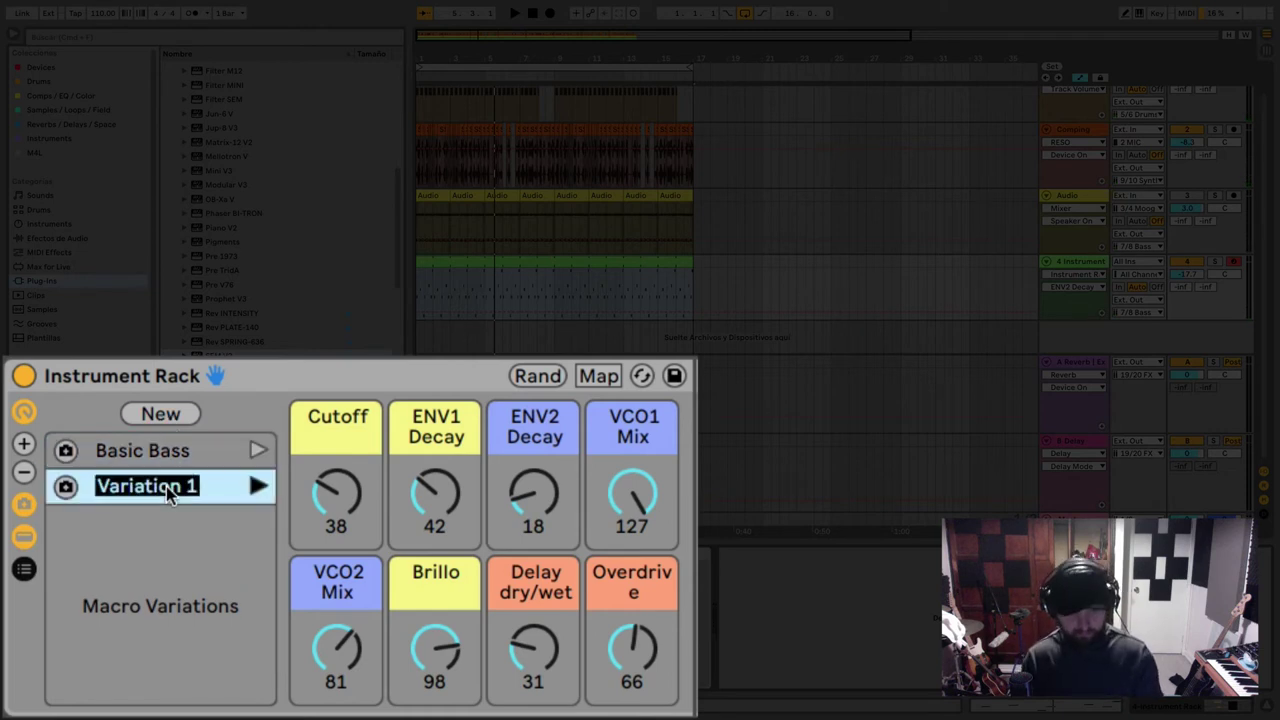
{"action": "type", "text": "Filudo"}
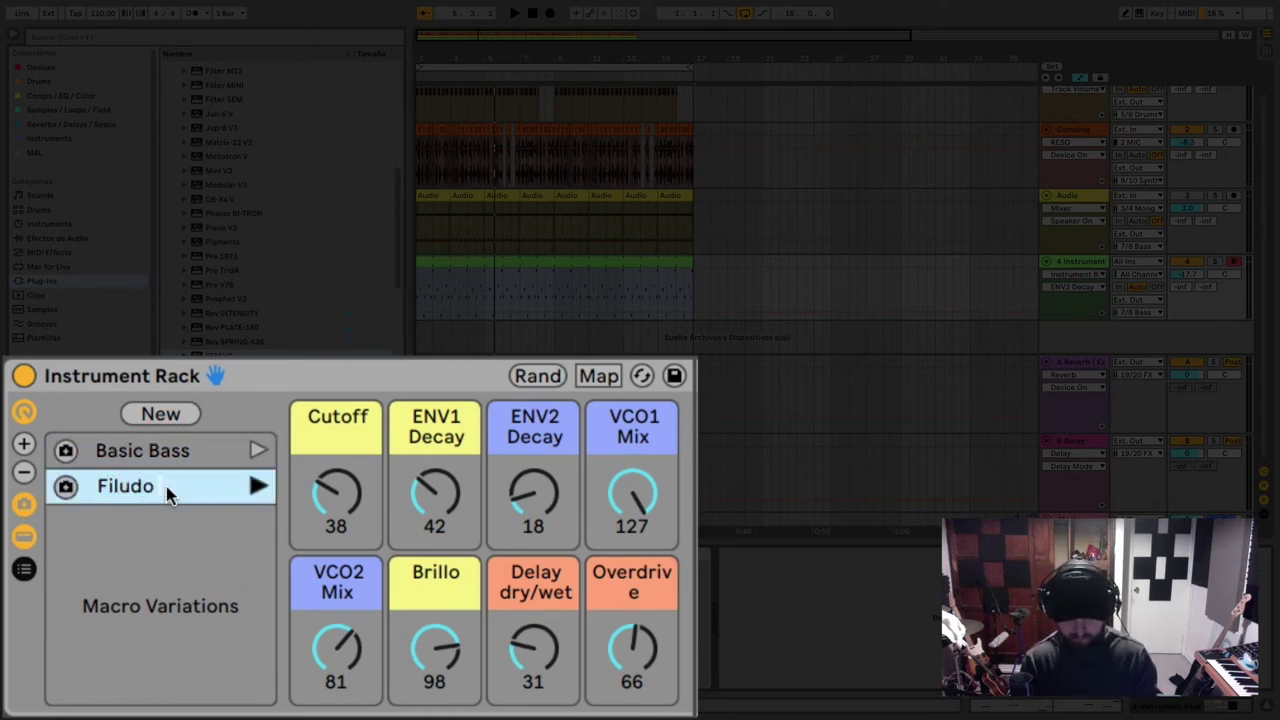
{"action": "type", "text": " bass"}
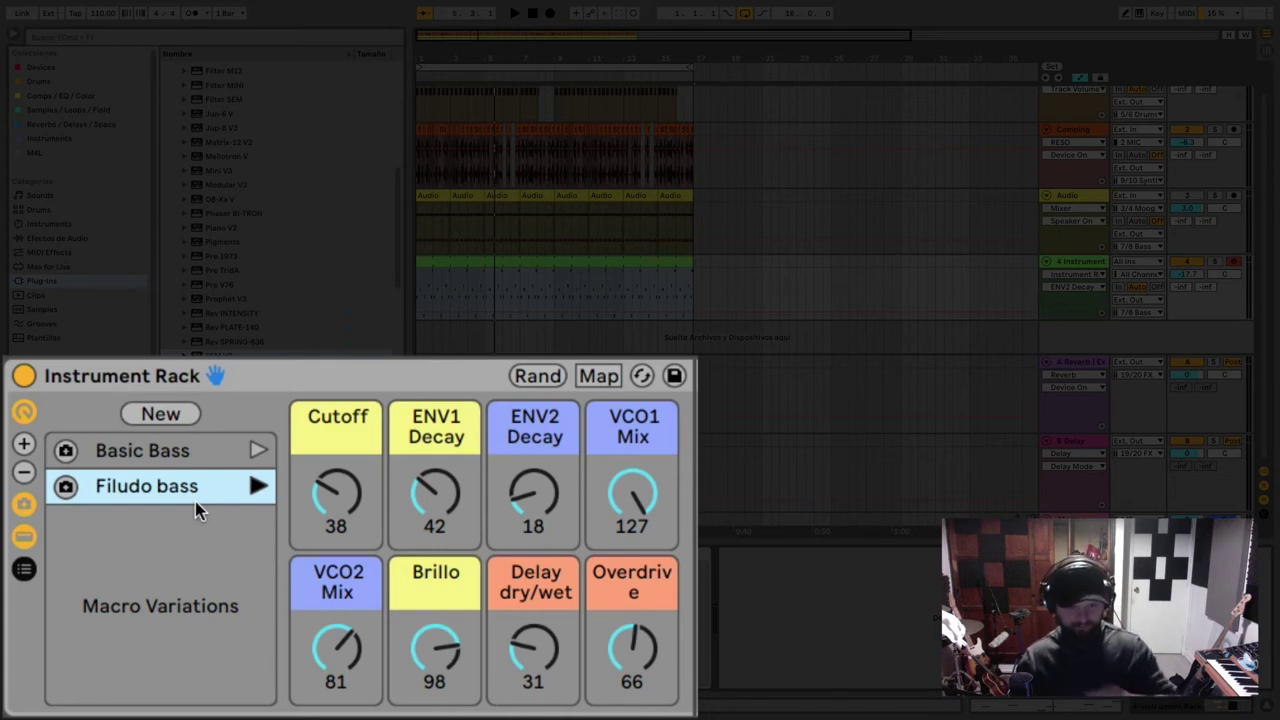
- Randomize the rack's macros while playing the loop, stop playback and set ENV1 Decay to 104
{"action": "key", "text": "space"}
{"action": "left_click", "coordinate": [535, 381]}
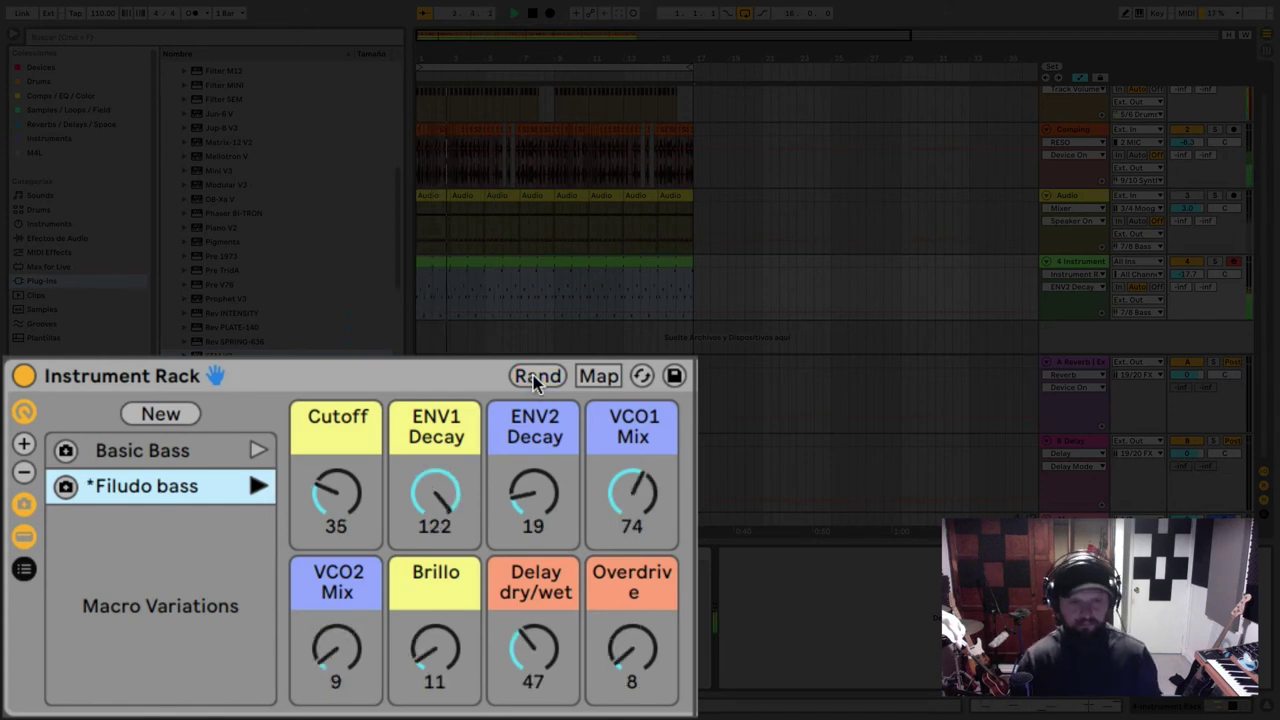
{"action": "key", "text": "space"}
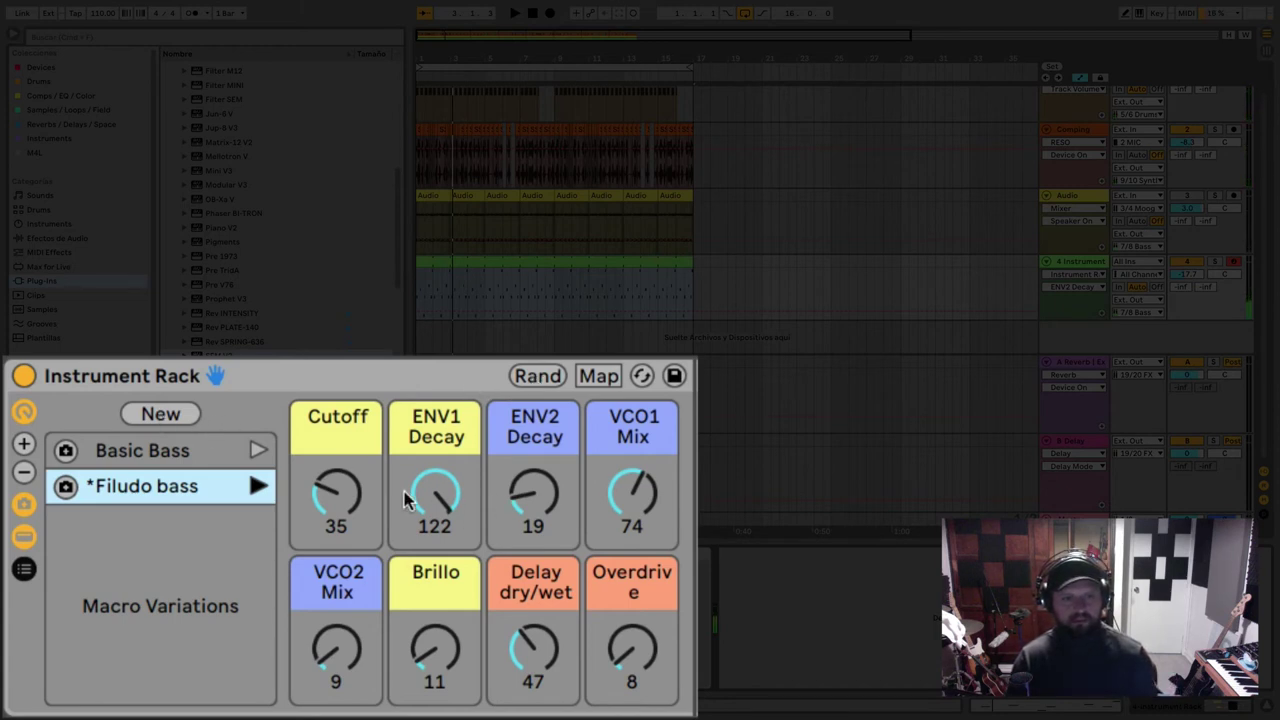
{"action": "left_click_drag", "start_coordinate": [405, 500], "coordinate": [365, 525]}
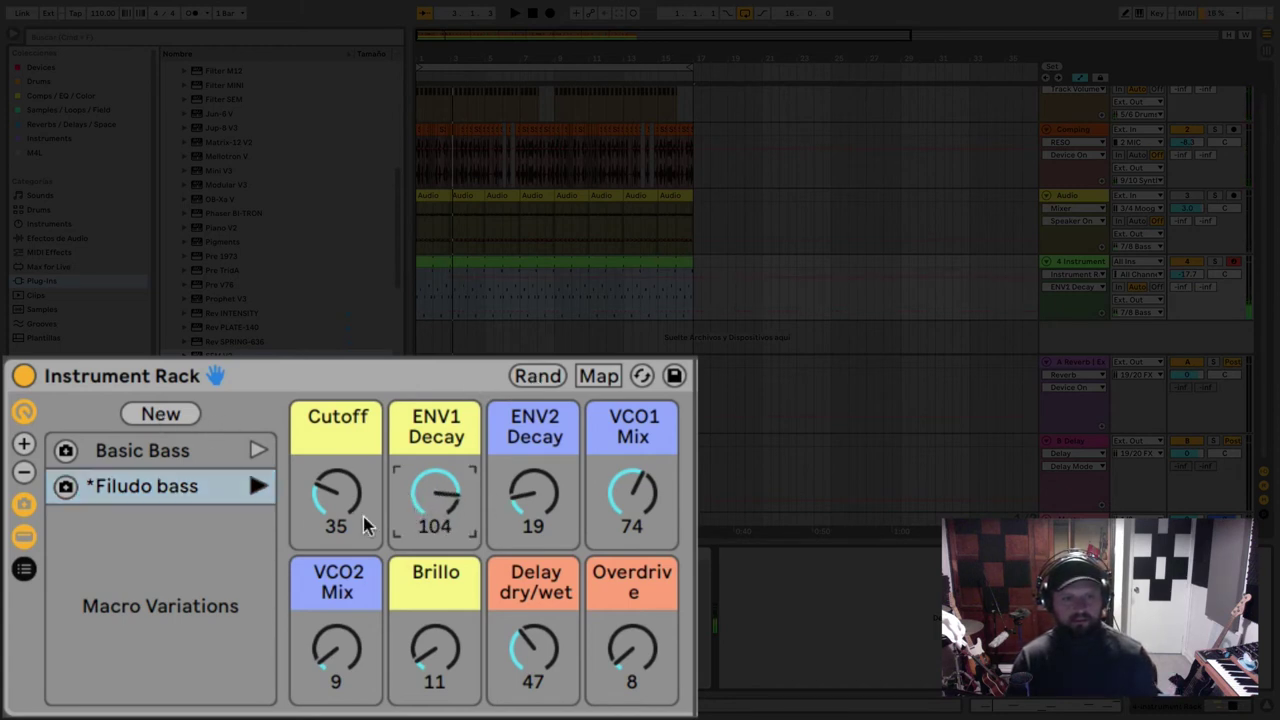
- Store the current macro settings as a third variation named heavy Bass
{"action": "left_click", "coordinate": [161, 414]}
{"action": "left_click", "coordinate": [162, 532]}
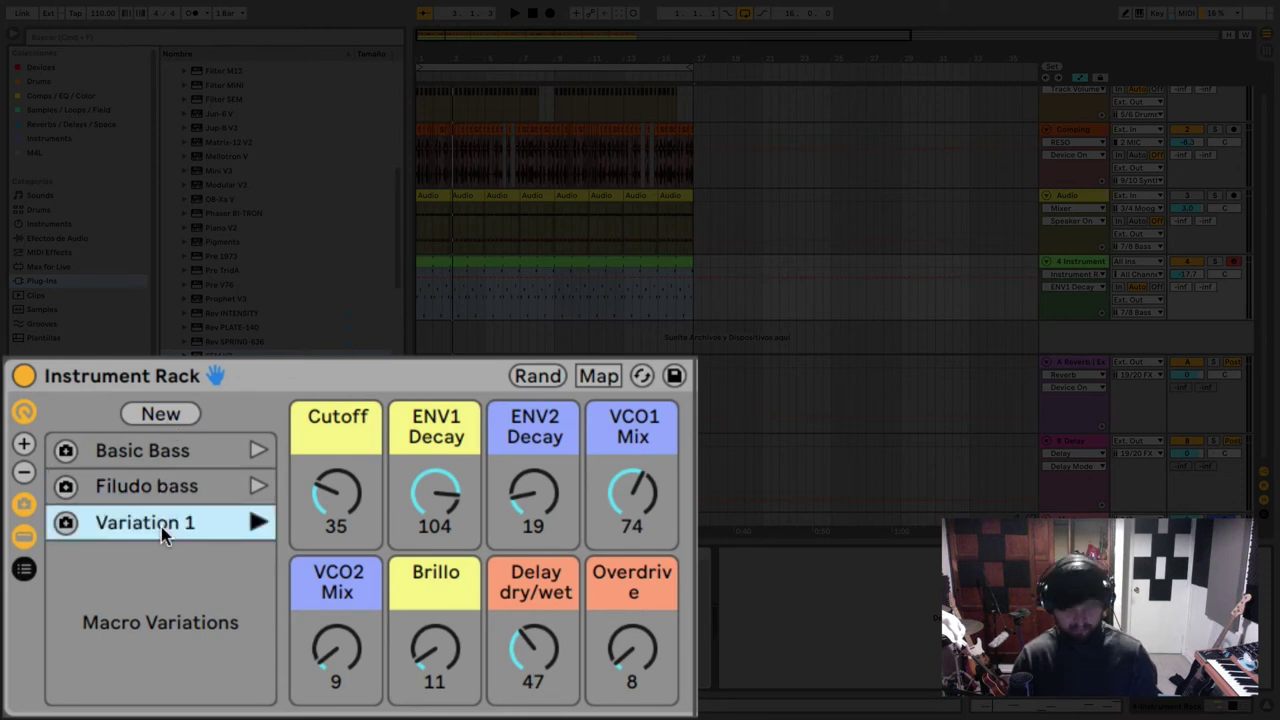
{"action": "key", "text": "ctrl+r"}
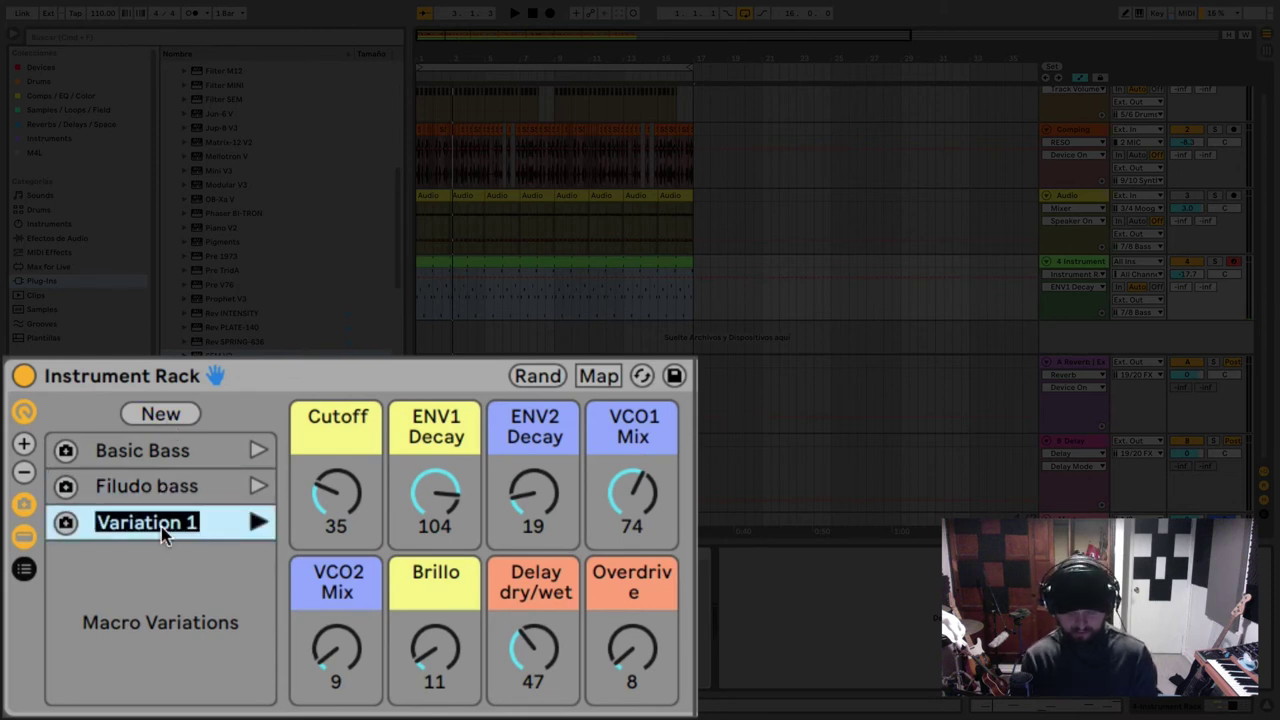
{"action": "type", "text": "heavy Bass"}
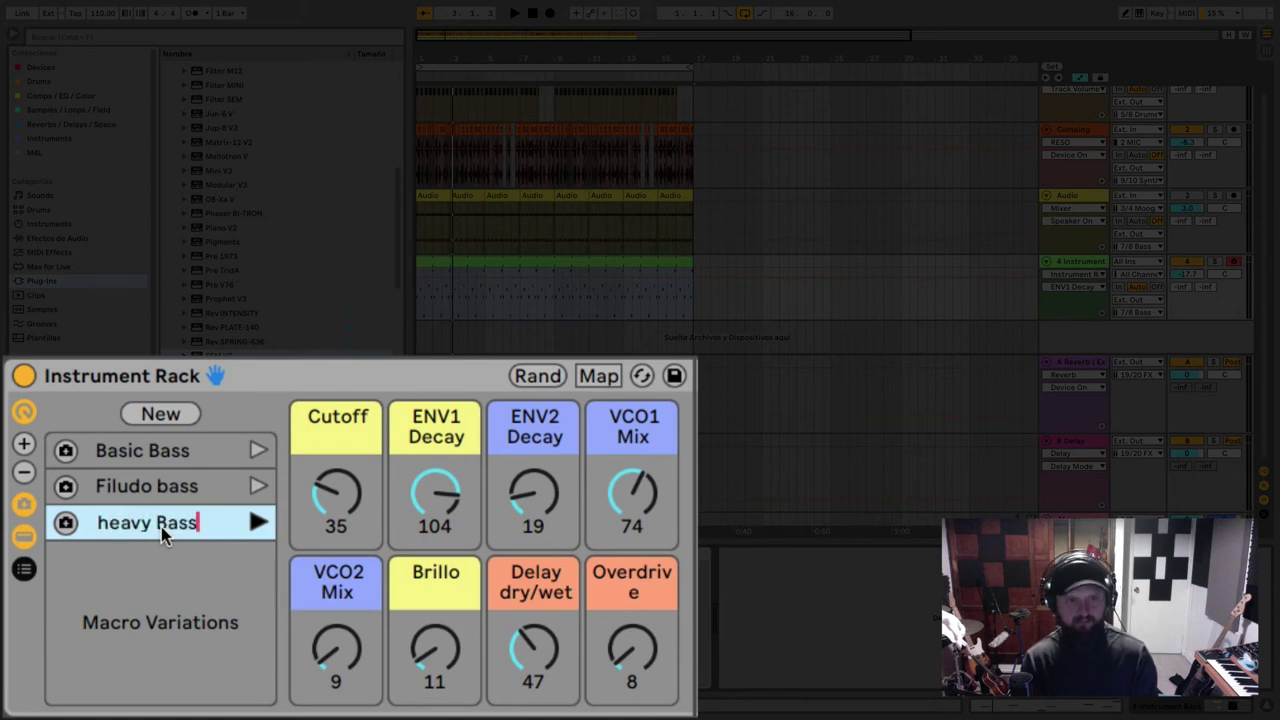
{"action": "key", "text": "Return"}
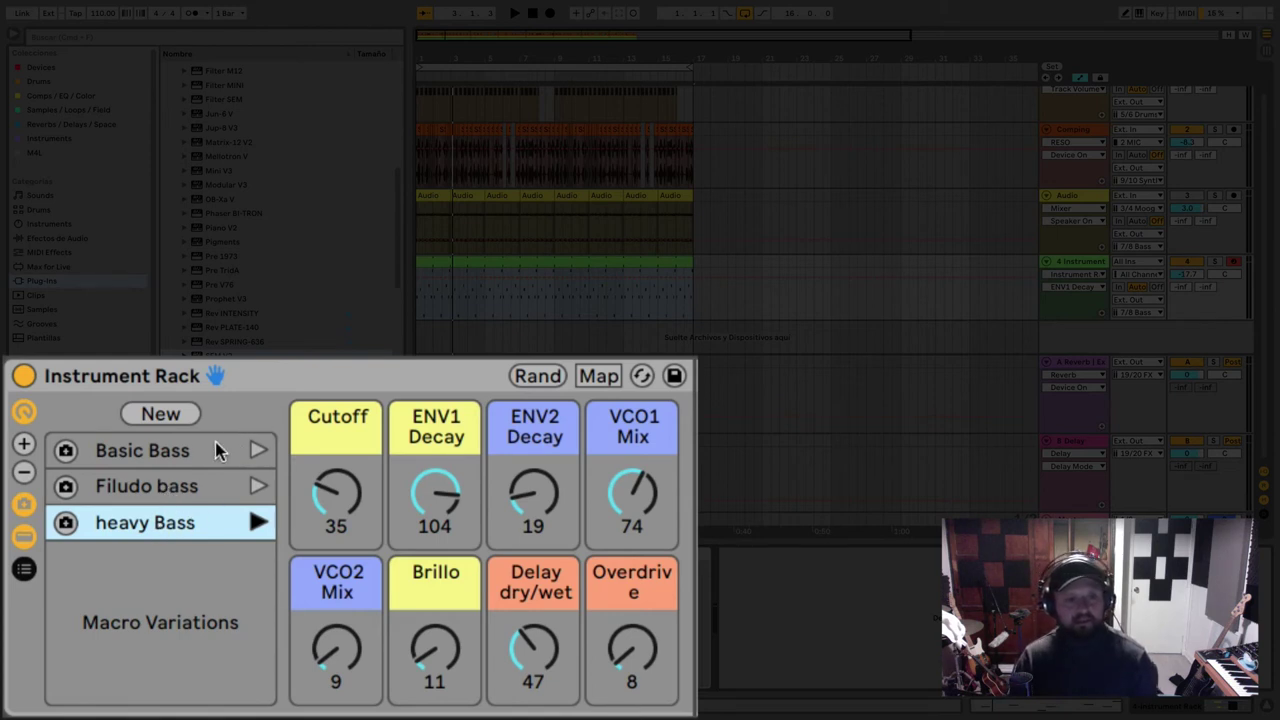
- Play the loop while recalling the Basic Bass, Filudo bass and heavy Bass variations in turn, and stop playback
{"action": "left_click", "coordinate": [181, 455]}
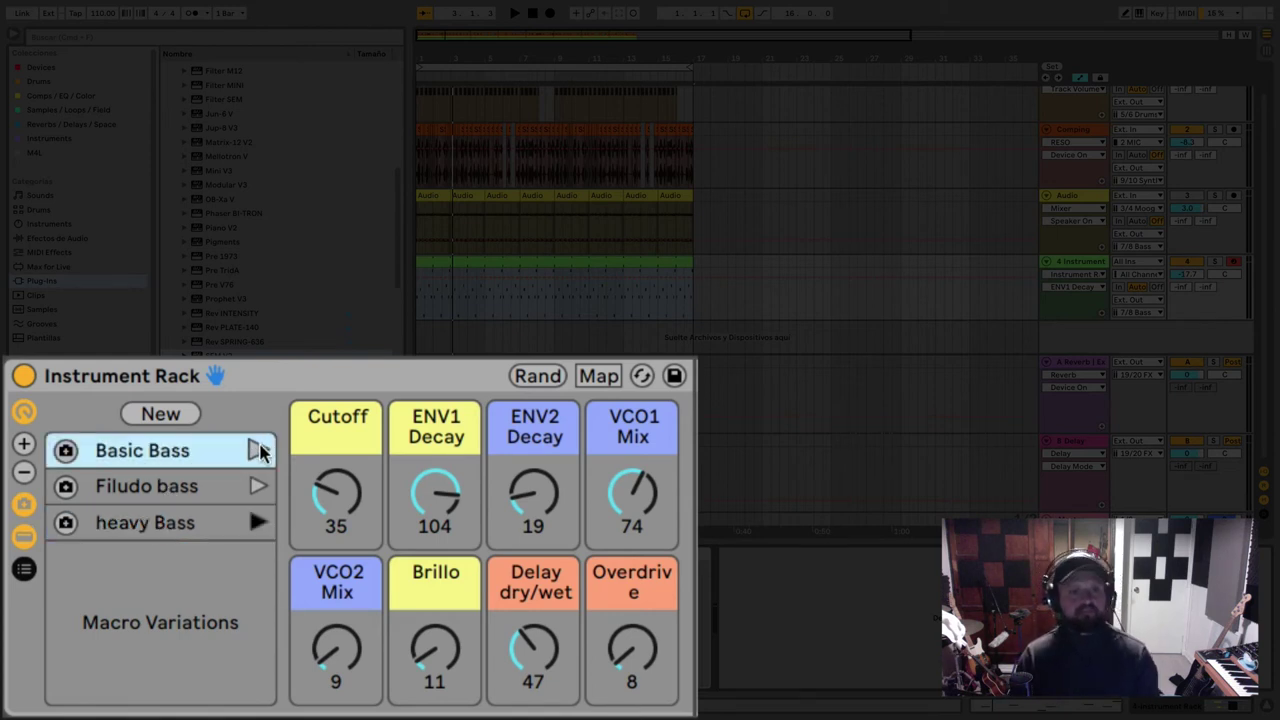
{"action": "key", "text": "space"}
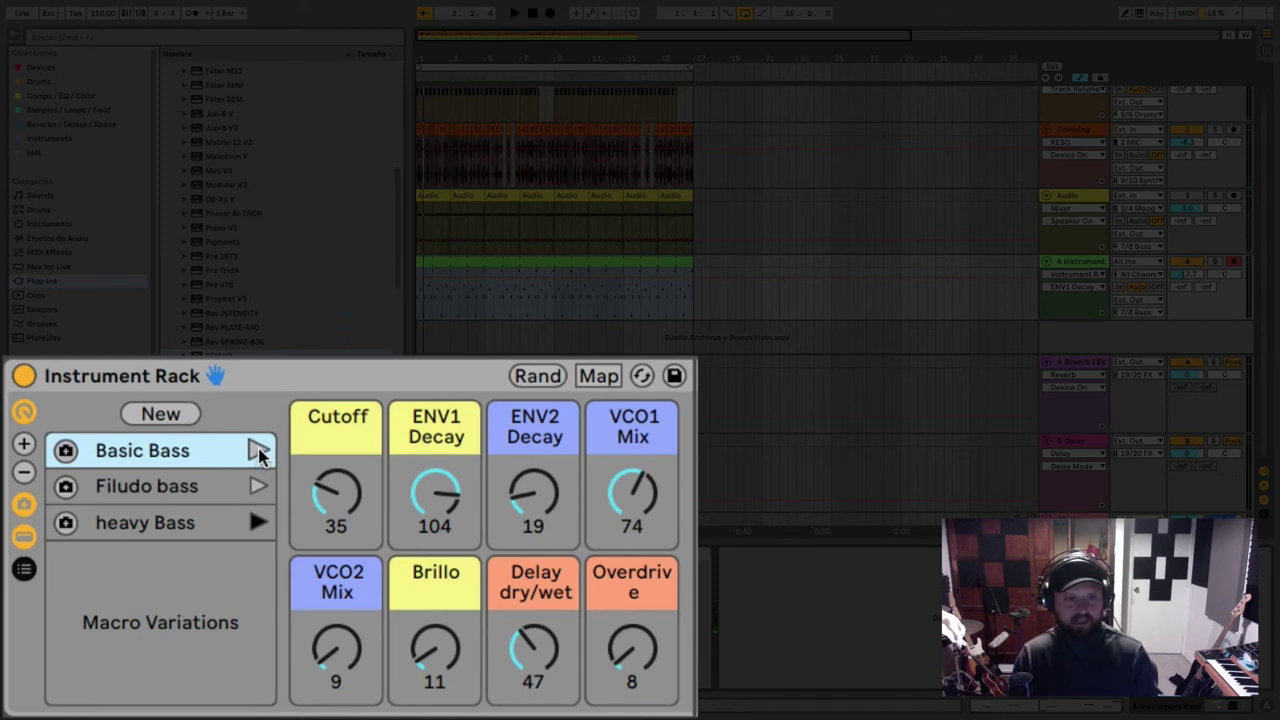
{"action": "key", "text": "space"}
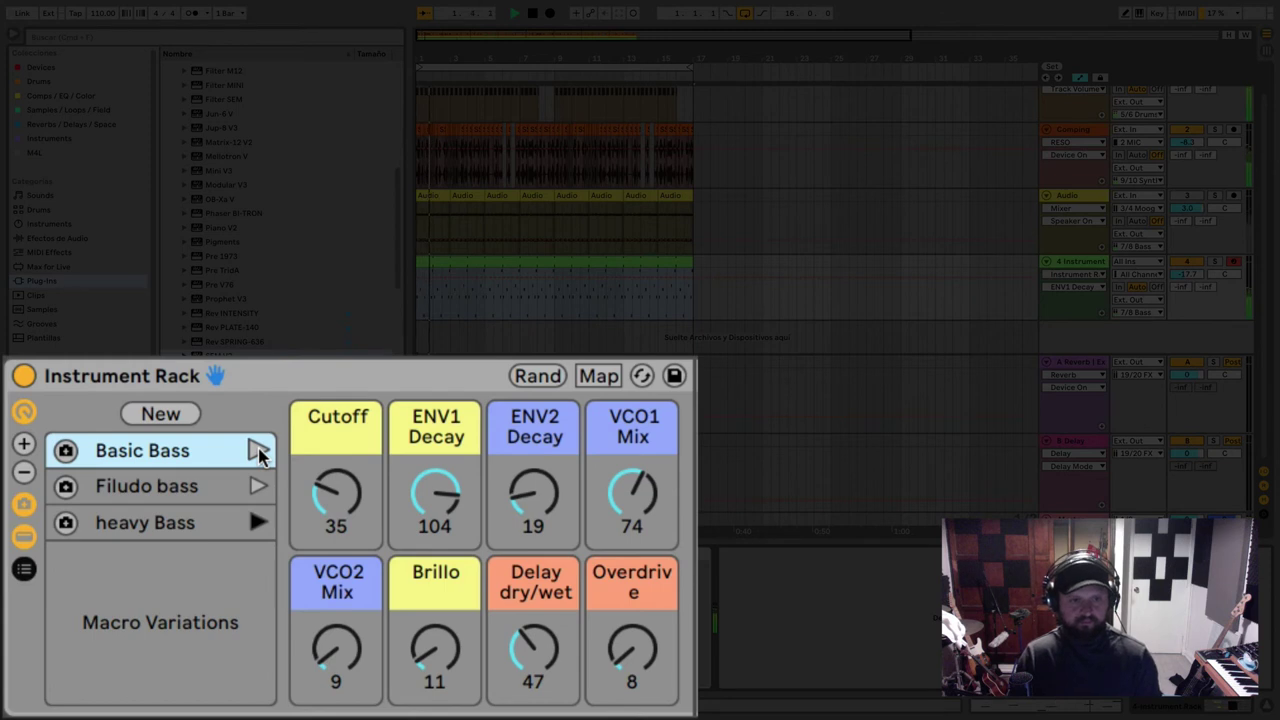
{"action": "left_click", "coordinate": [258, 452]}
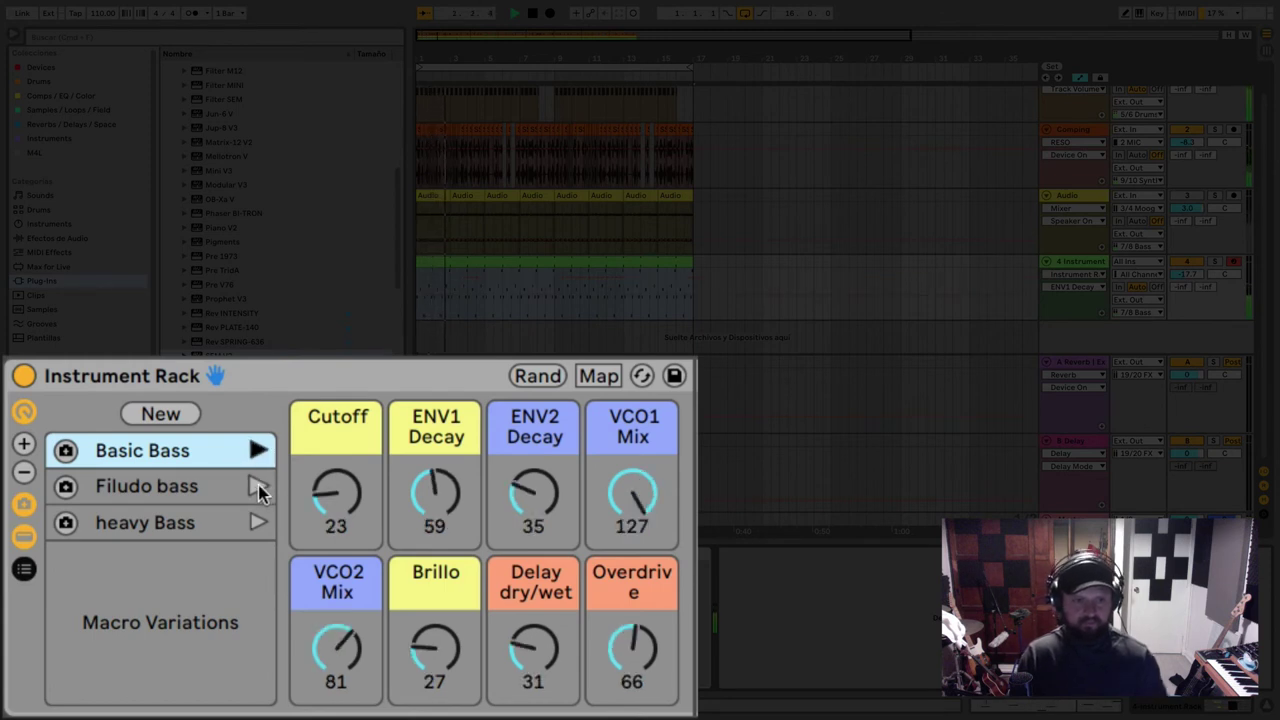
{"action": "left_click", "coordinate": [258, 487]}
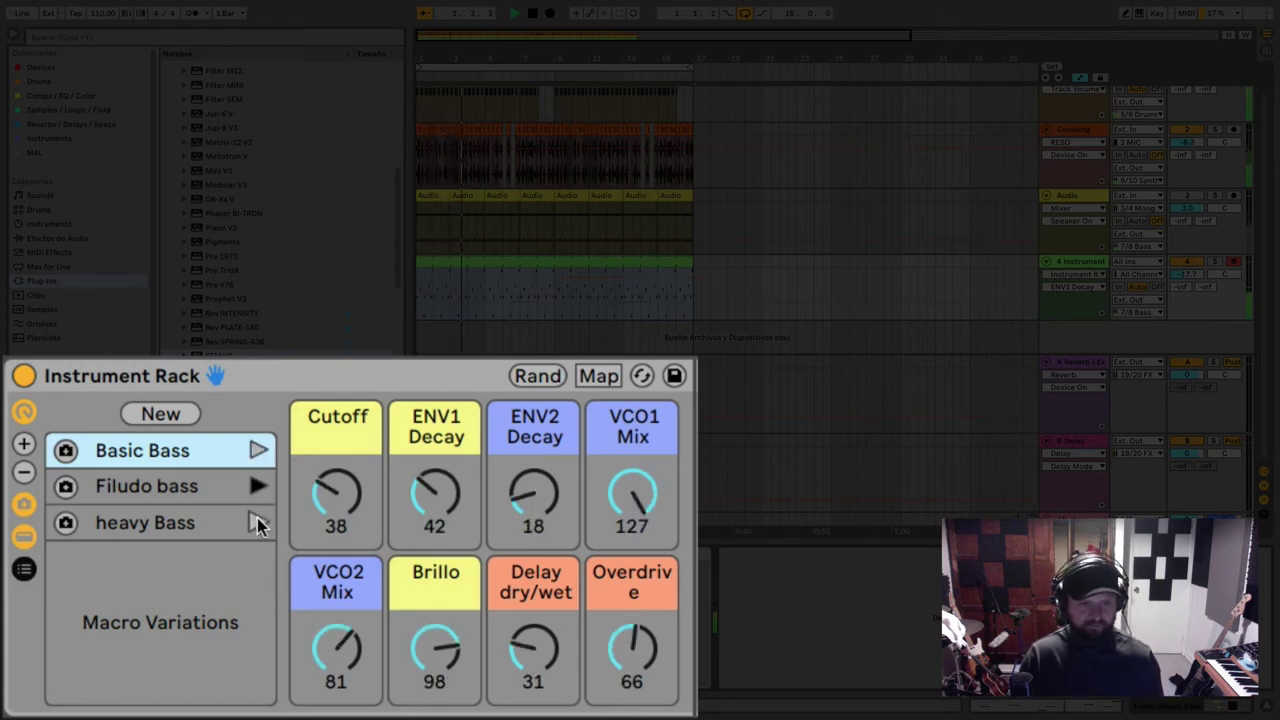
{"action": "left_click", "coordinate": [257, 521]}
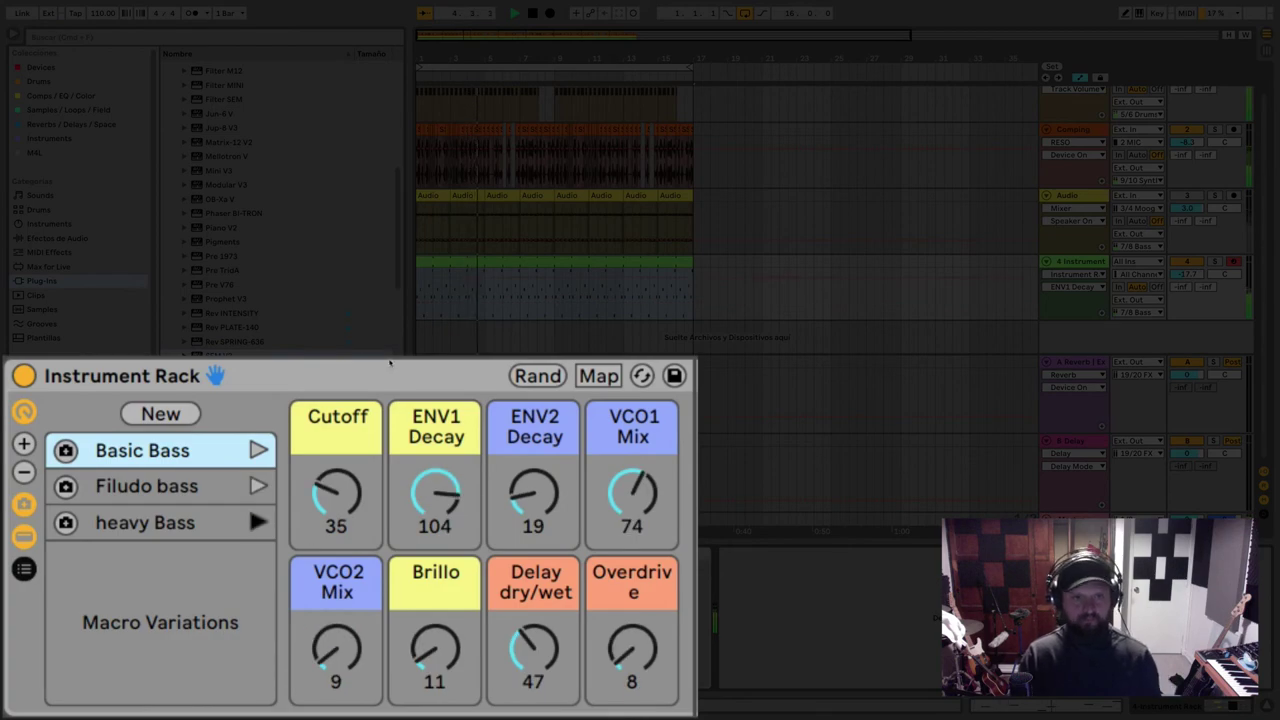
{"action": "key", "text": "space"}
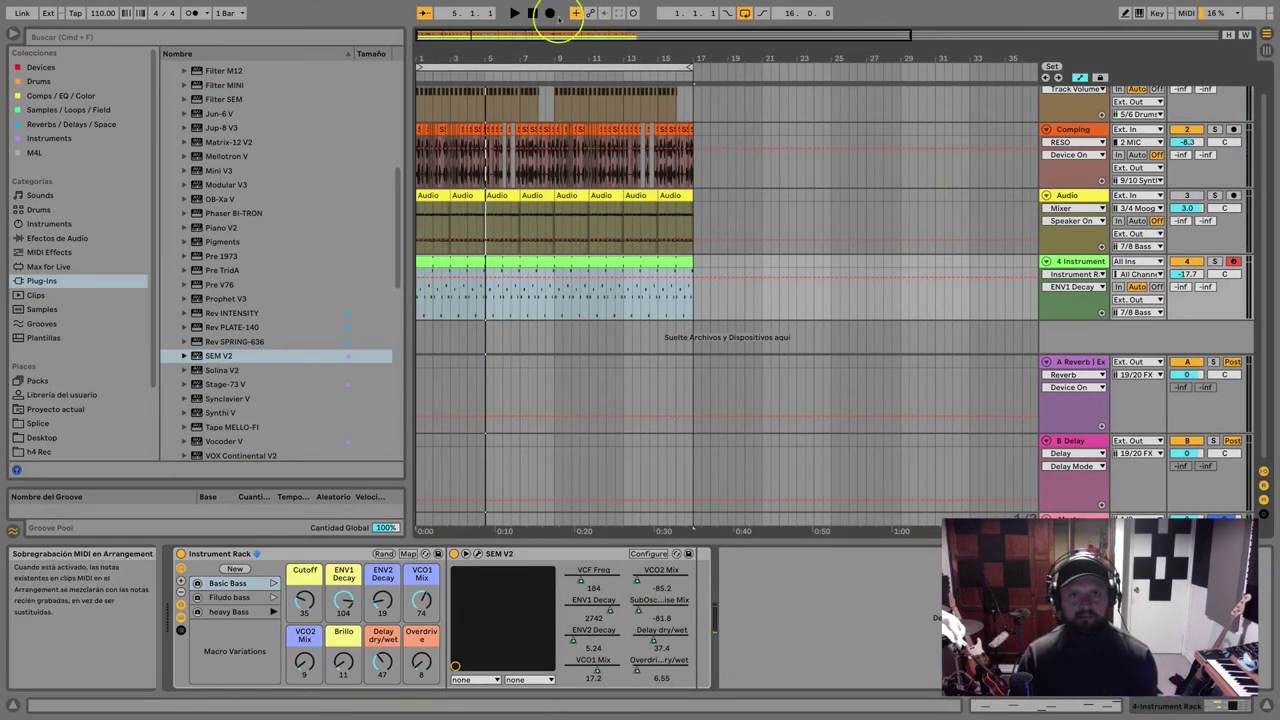
- Record macro automation into the Instrument track's arrangement while launching Basic Bass, Filudo bass and heavy Bass in turn
{"action": "left_click", "coordinate": [462, 262]}
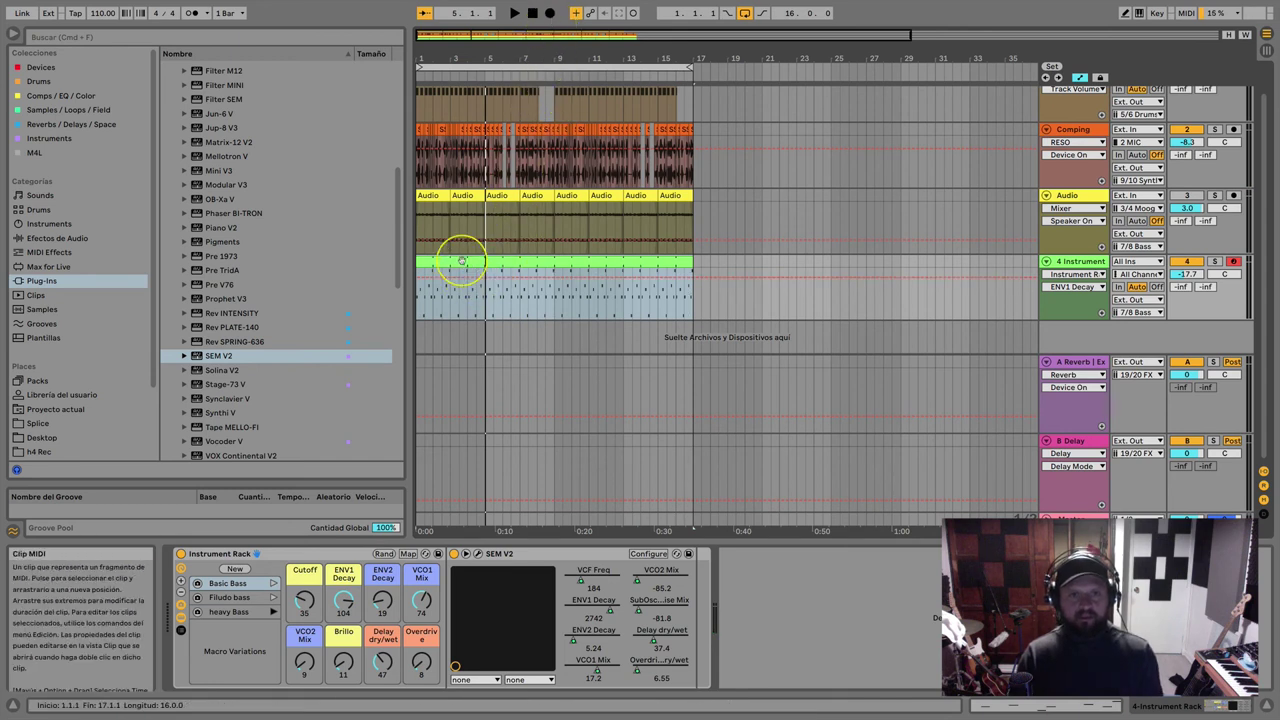
{"action": "left_click", "coordinate": [515, 158]}
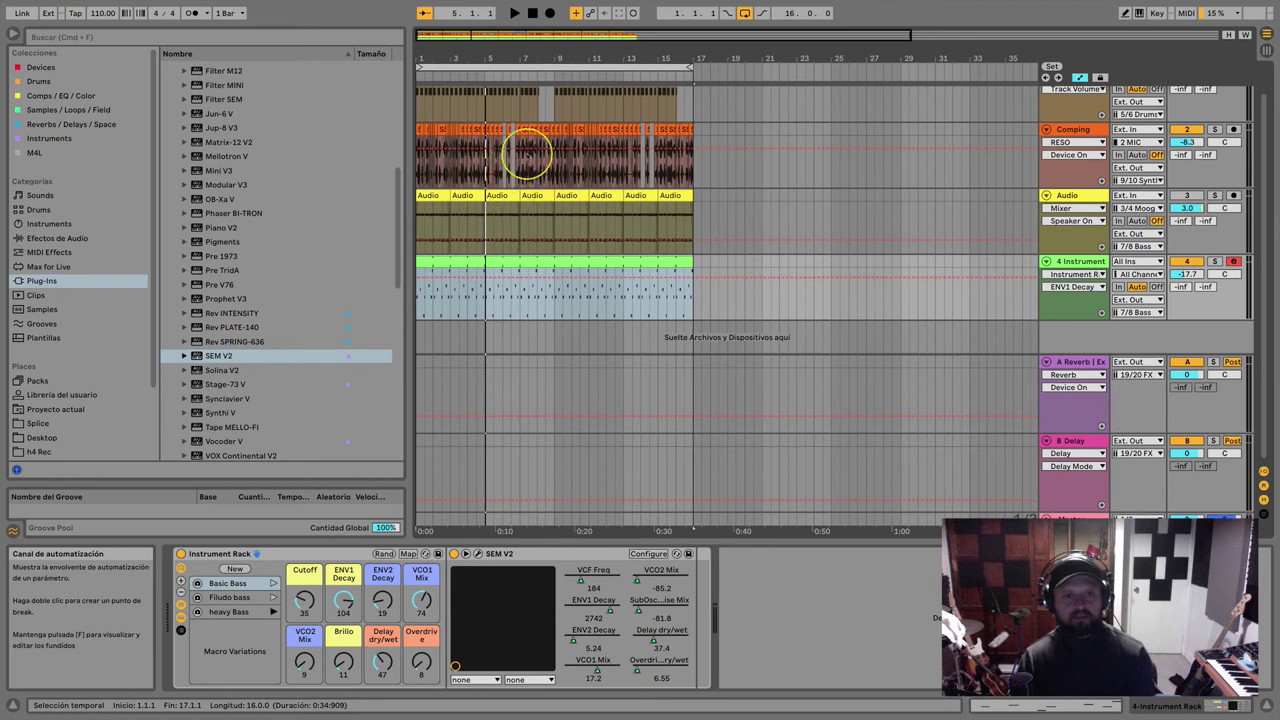
{"action": "left_click", "coordinate": [273, 583]}
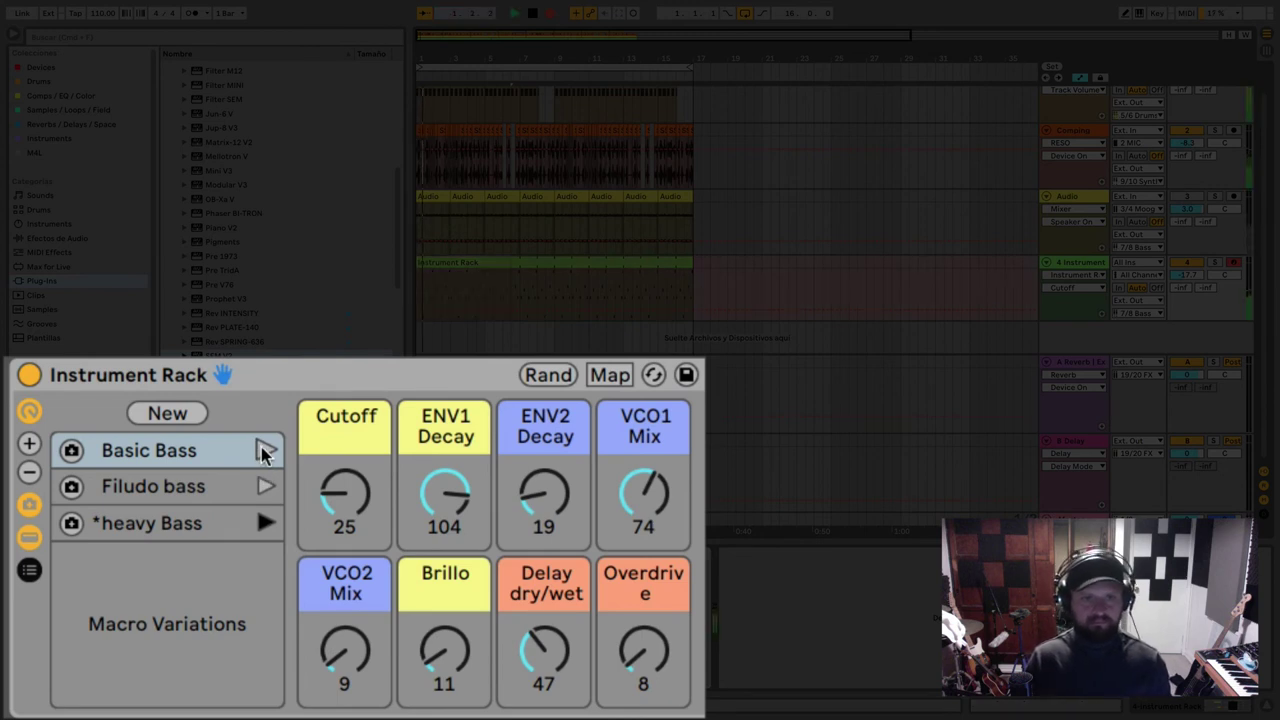
{"action": "left_click", "coordinate": [265, 452]}
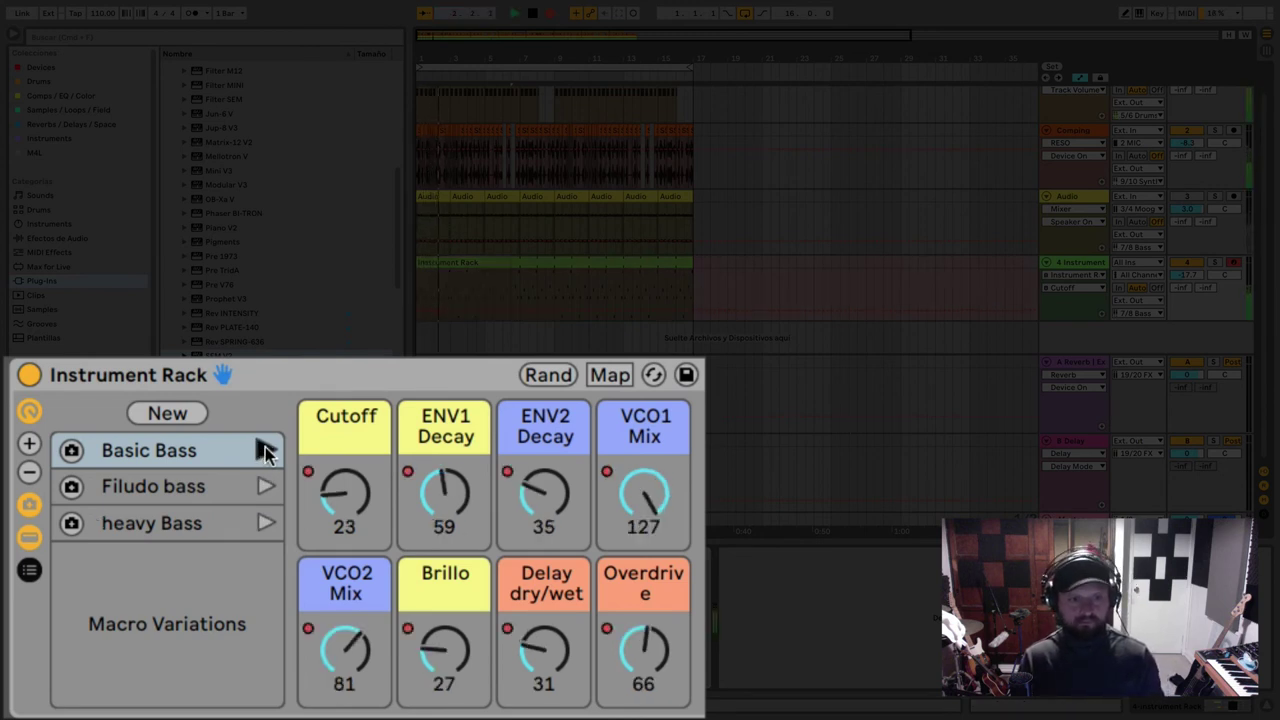
{"action": "left_click", "coordinate": [265, 485]}
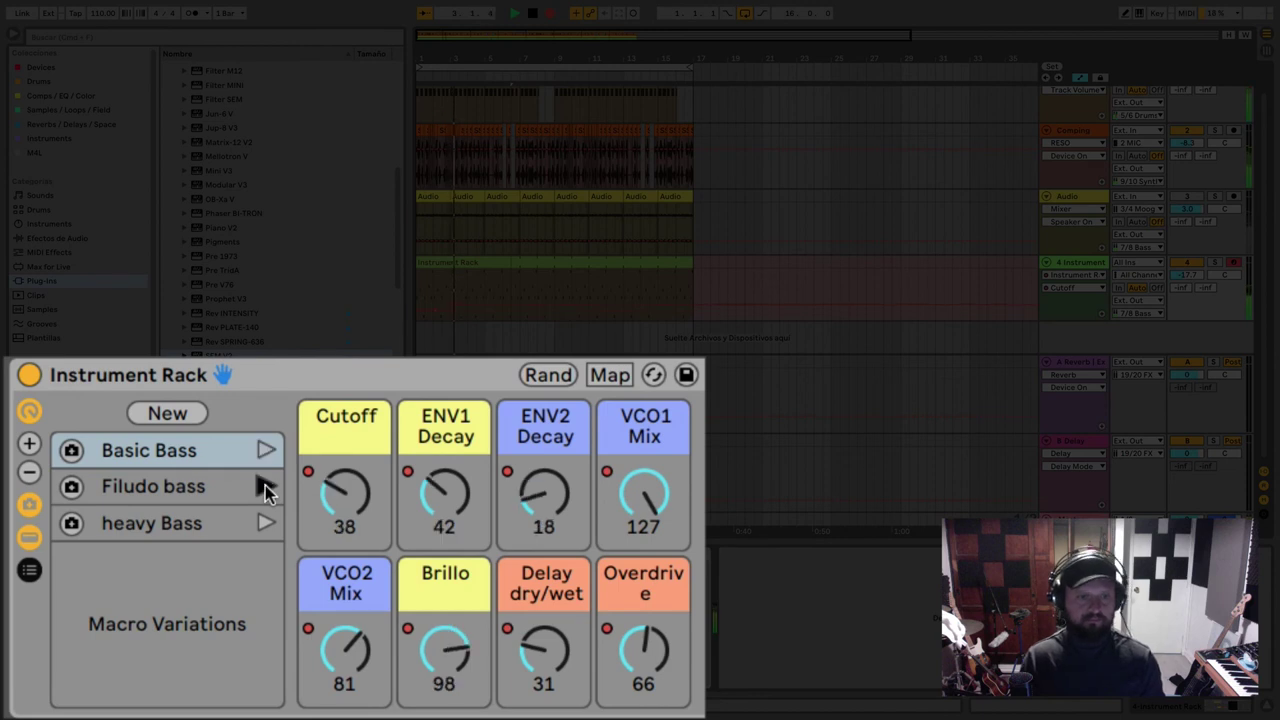
{"action": "left_click", "coordinate": [264, 524]}
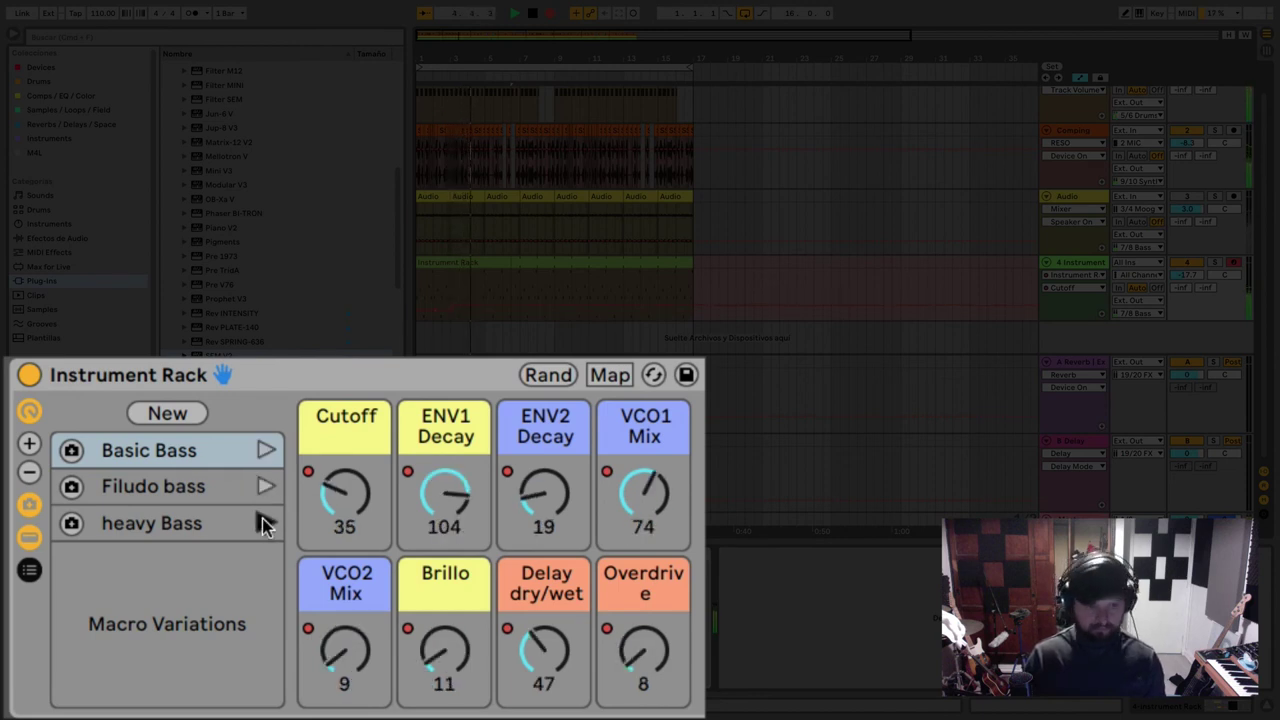
- Continue the automation recording by launching all three variations again, sweeping Cutoff upward and returning to heavy Bass
{"action": "left_click", "coordinate": [265, 452]}
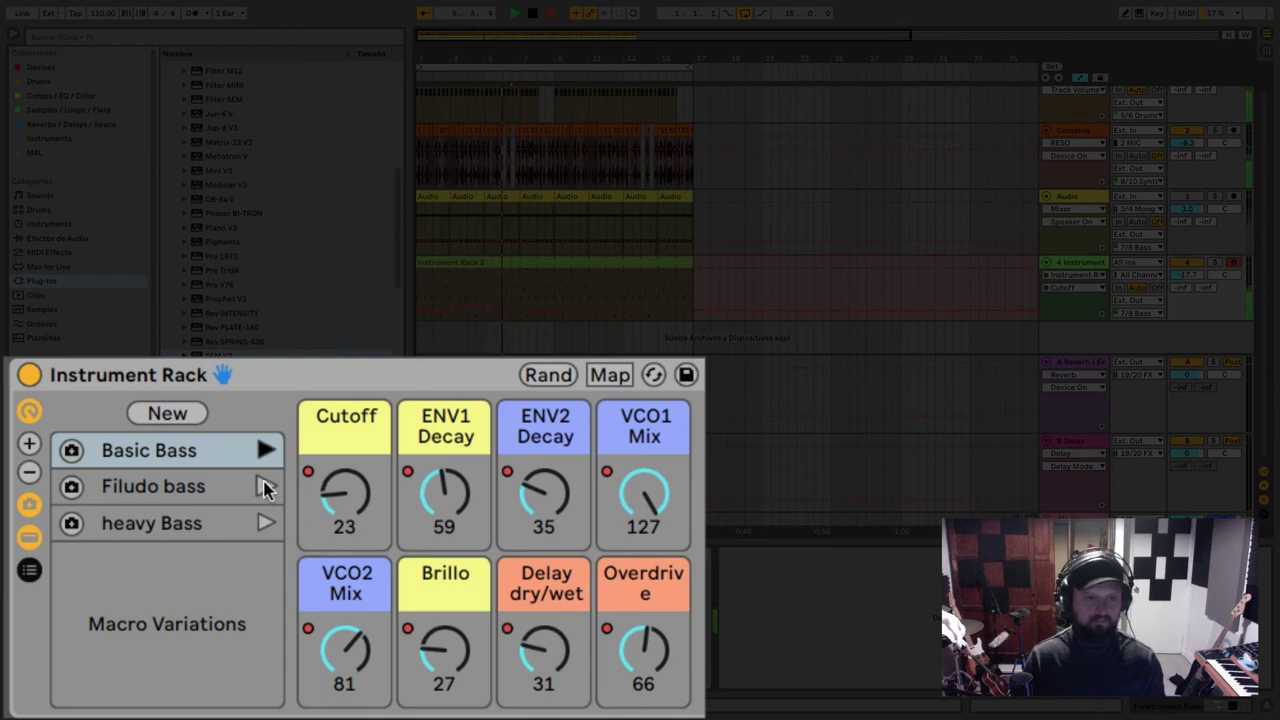
{"action": "left_click", "coordinate": [265, 487]}
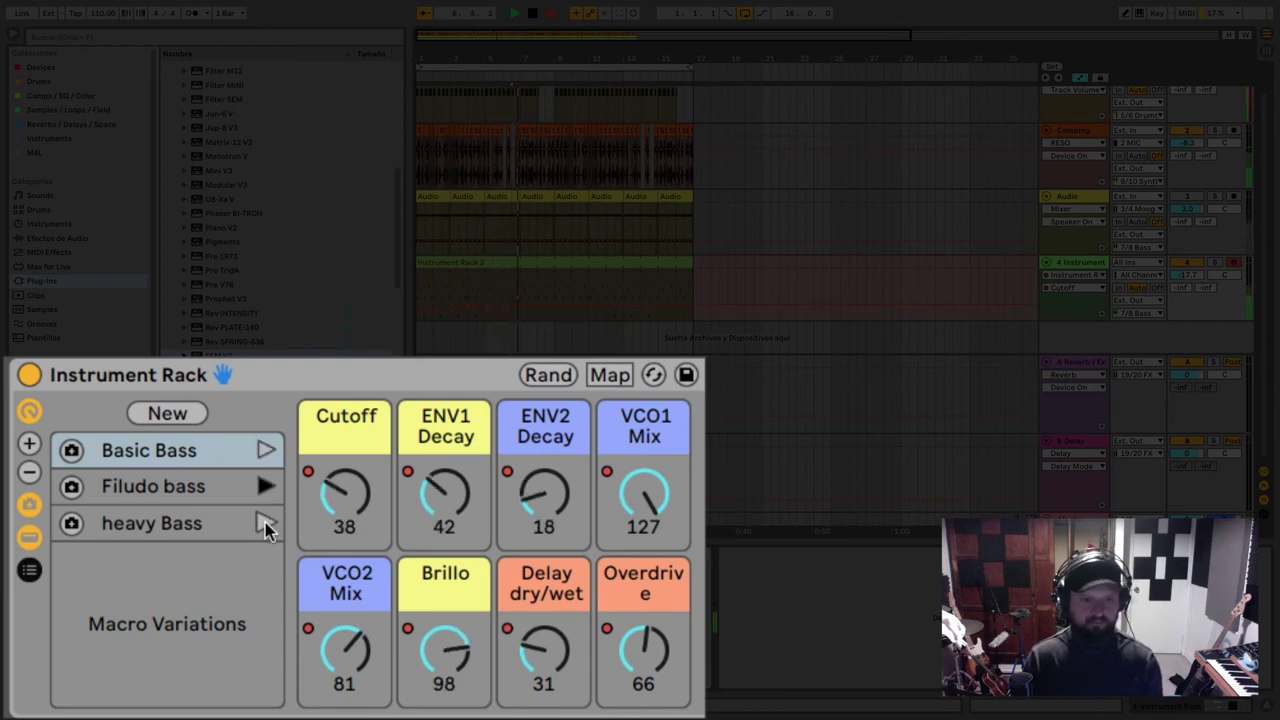
{"action": "left_click", "coordinate": [265, 522]}
{"action": "left_click_drag", "start_coordinate": [344, 495], "coordinate": [344, 449]}
{"action": "left_click", "coordinate": [269, 525]}
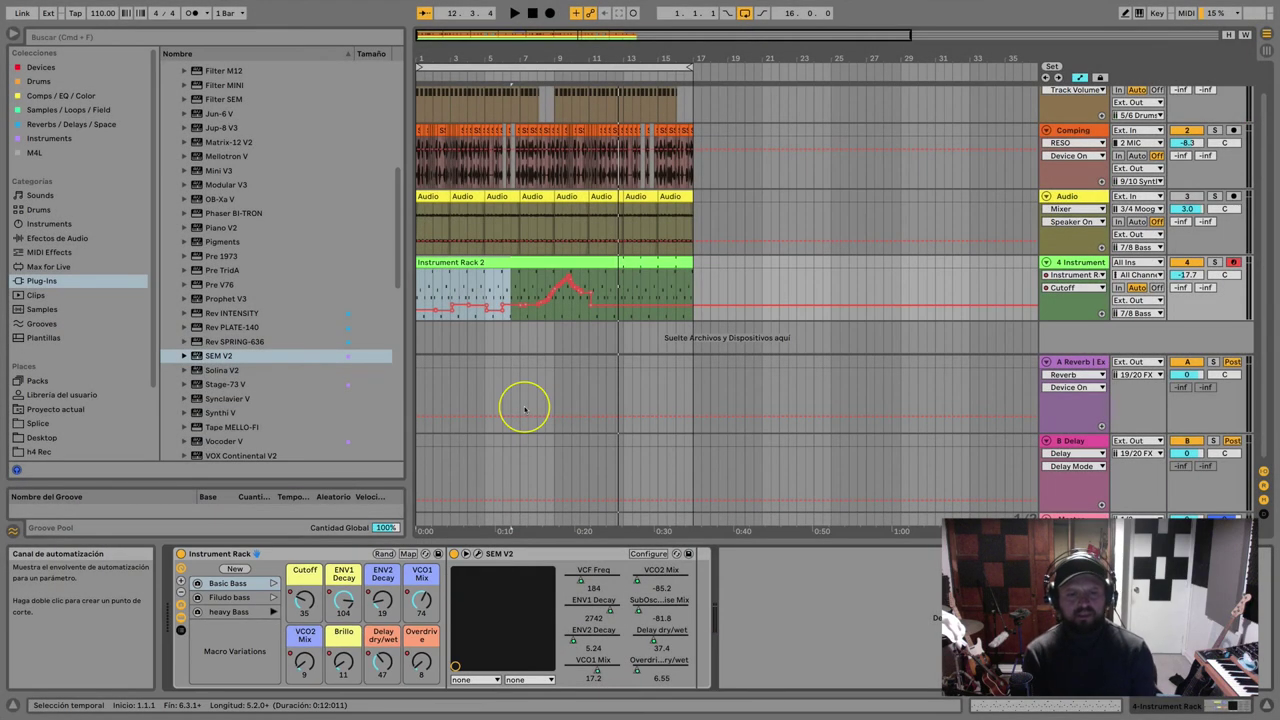
- Add an LFO audio effect after the Instrument Rack and map it to the Cutoff macro
{"action": "left_click", "coordinate": [59, 240]}
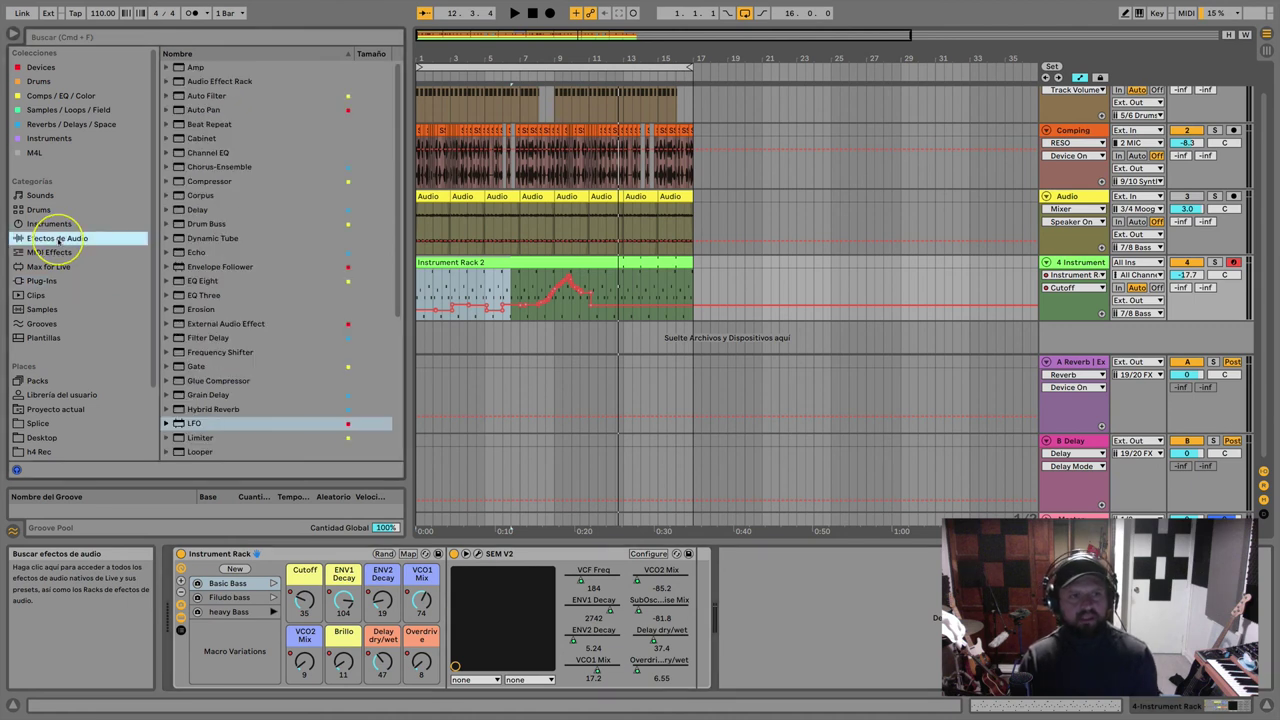
{"action": "left_click", "coordinate": [192, 424]}
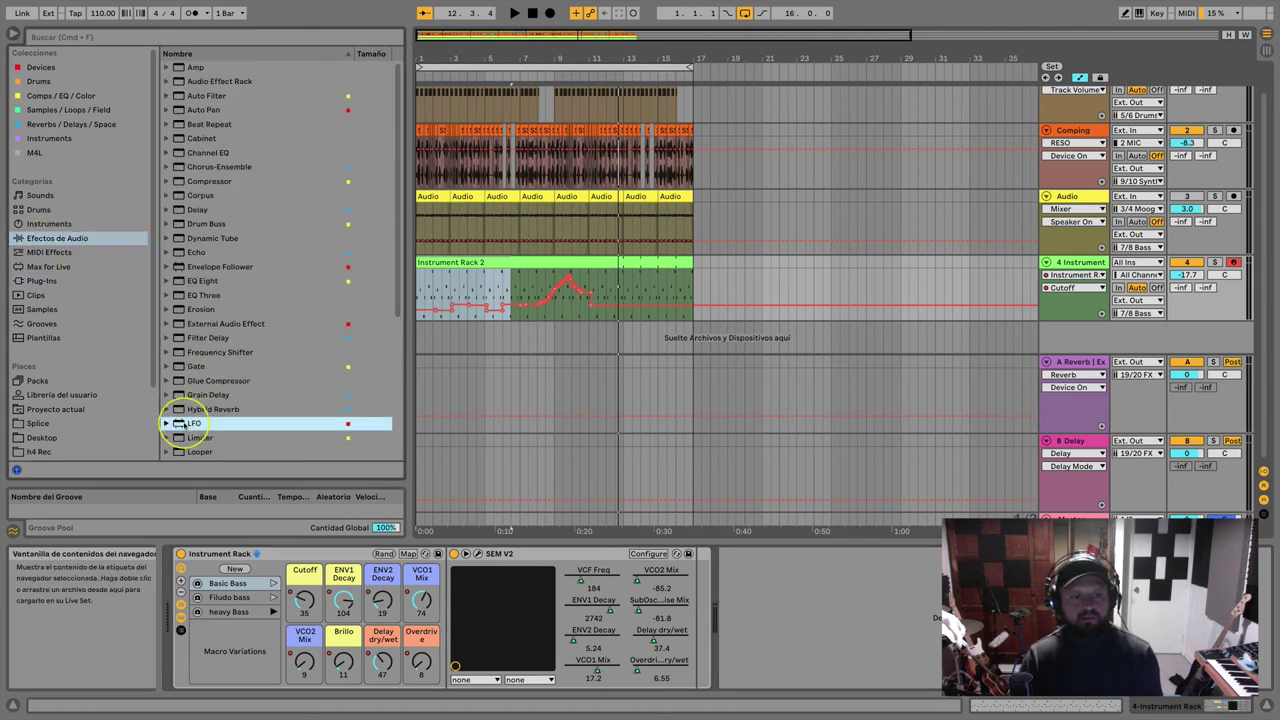
{"action": "left_click_drag", "start_coordinate": [532, 490], "coordinate": [770, 608]}
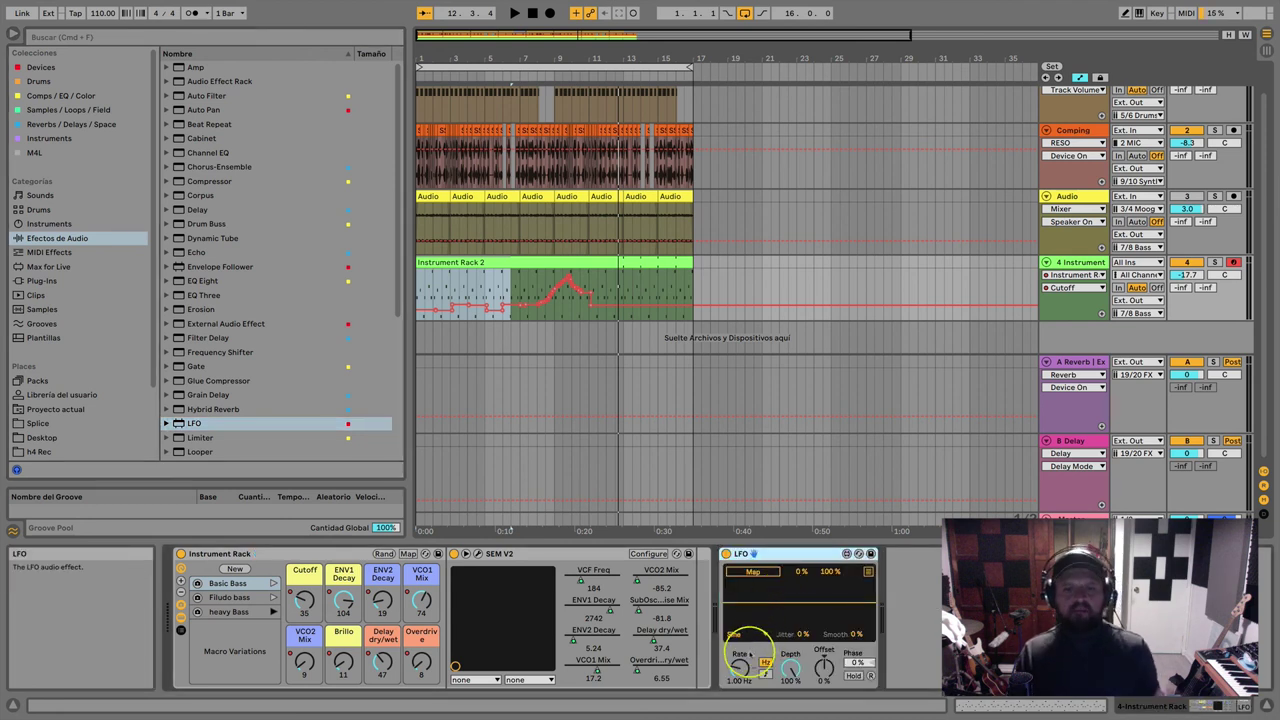
{"action": "left_click", "coordinate": [752, 572]}
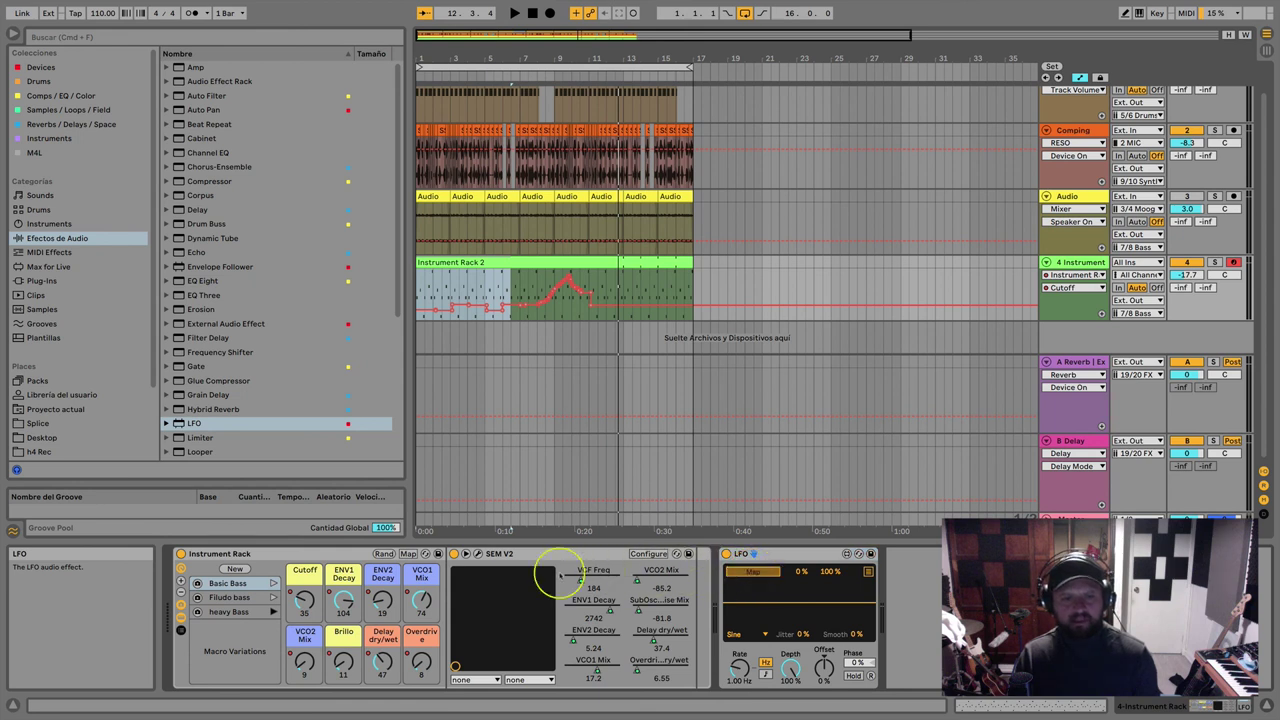
{"action": "left_click", "coordinate": [304, 600]}
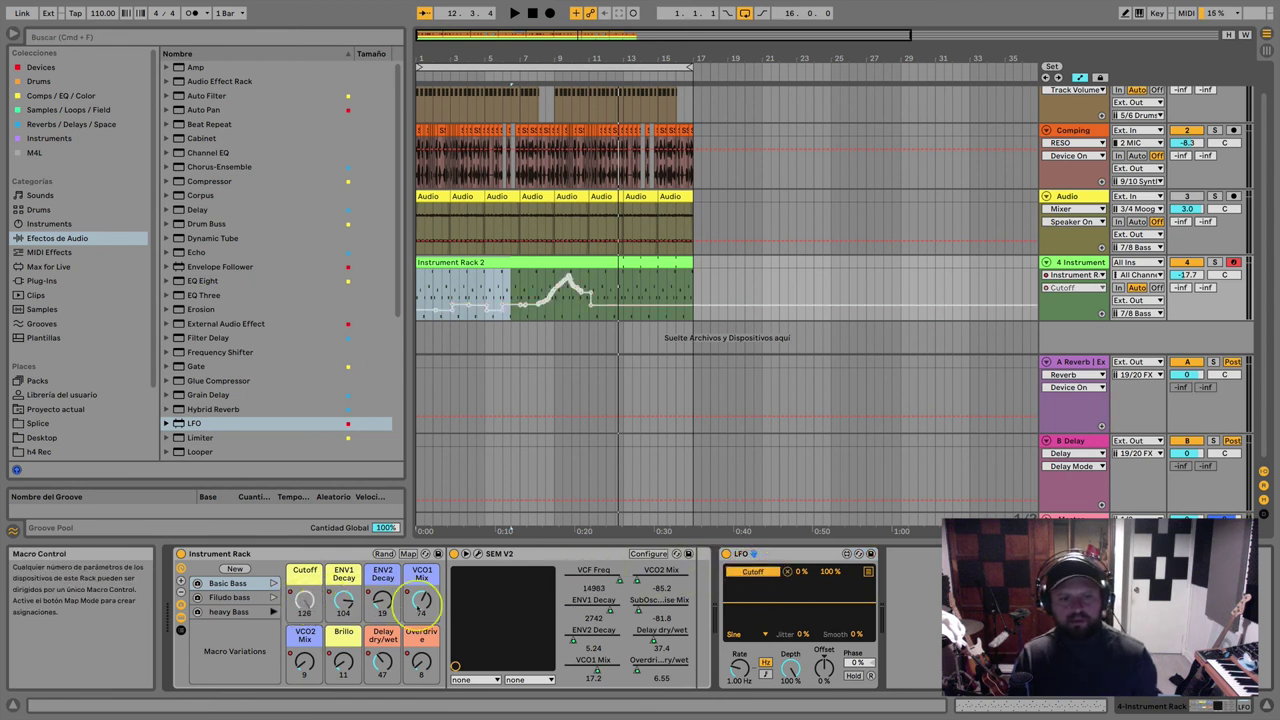
- Set the LFO rate to 1.48 Hz, play the loop and raise the rate to 2.64 Hz
{"action": "left_click_drag", "start_coordinate": [737, 666], "coordinate": [739, 669]}
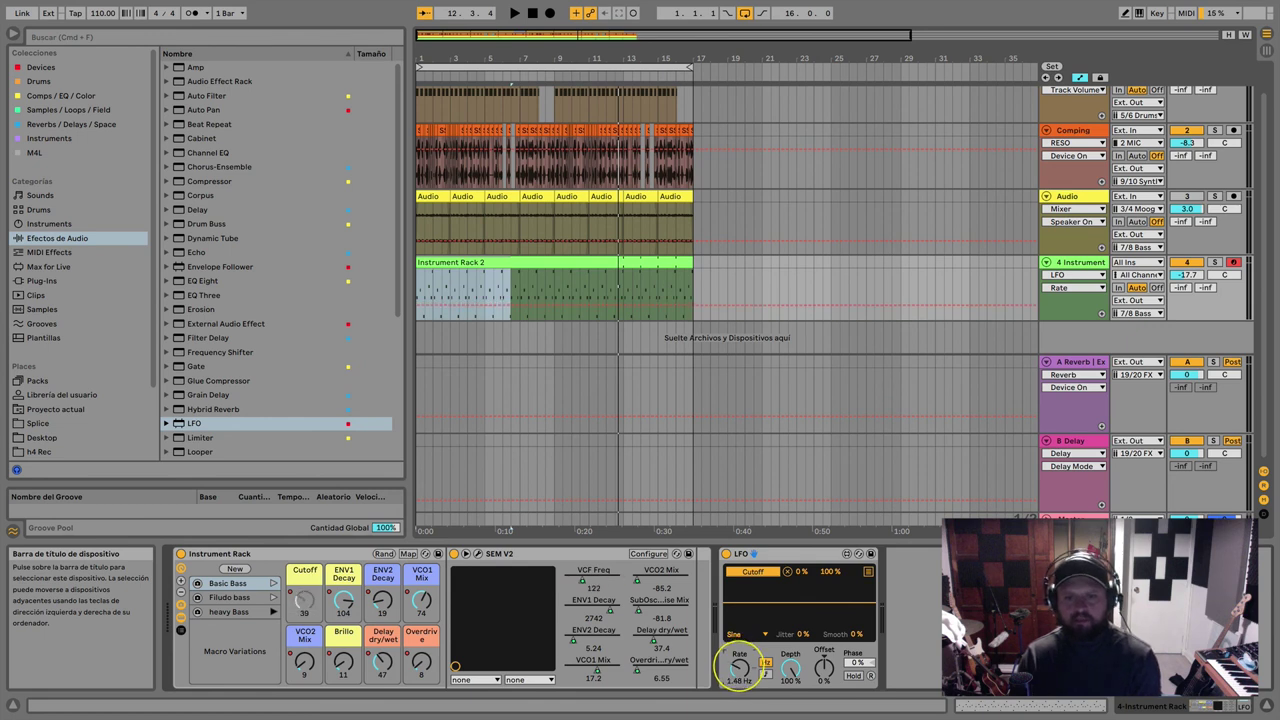
{"action": "key", "text": "space"}
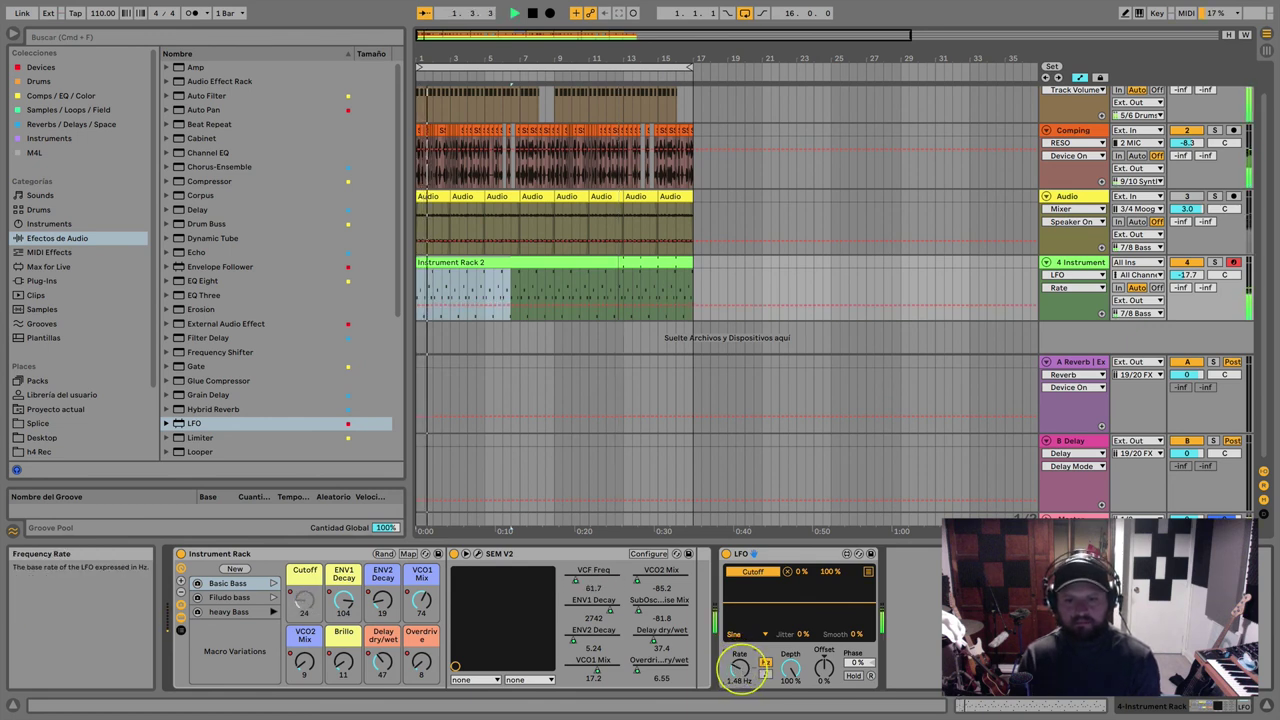
{"action": "left_click_drag", "start_coordinate": [739, 668], "coordinate": [741, 669]}
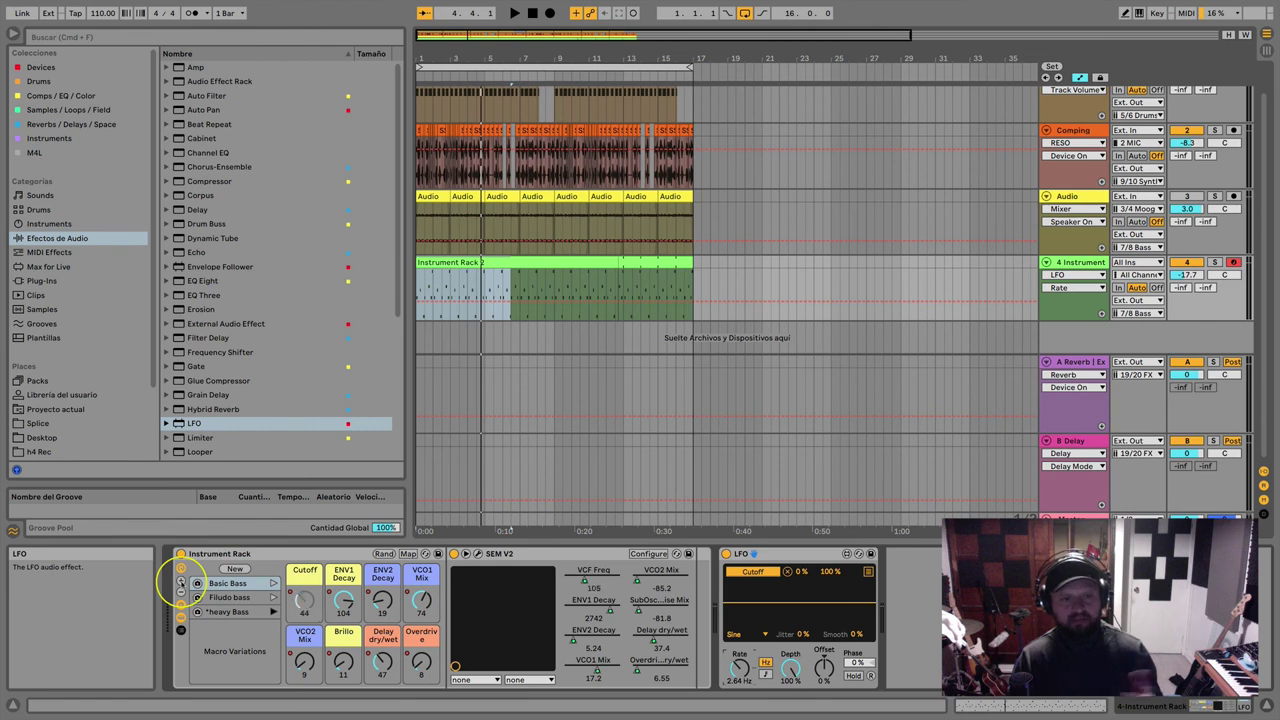
- Expand the rack's visible macro controls to more than 14 and reduce them back to eight
{"action": "left_click", "coordinate": [181, 590]}
{"action": "left_click", "coordinate": [181, 590]}
{"action": "left_click", "coordinate": [181, 590]}
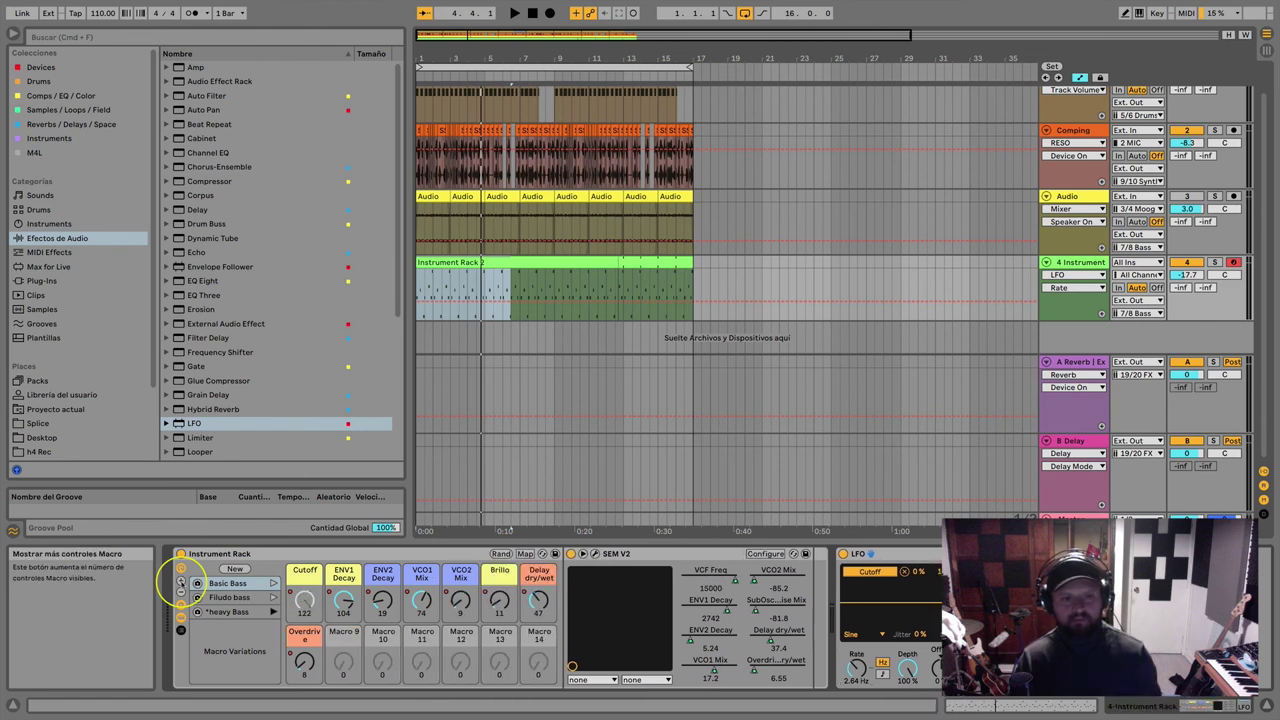
{"action": "left_click", "coordinate": [181, 590]}
{"action": "left_click", "coordinate": [181, 598]}
{"action": "left_click", "coordinate": [181, 598]}
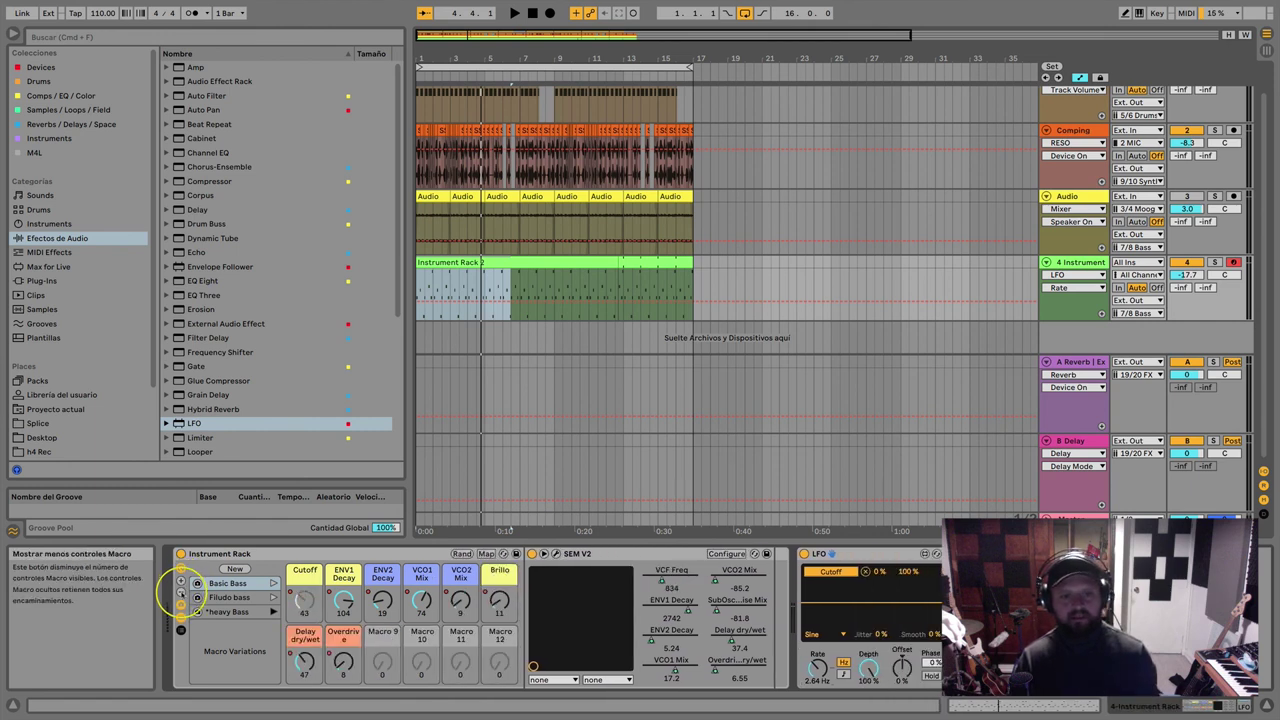
{"action": "left_click", "coordinate": [181, 598]}
{"action": "left_click", "coordinate": [181, 598]}
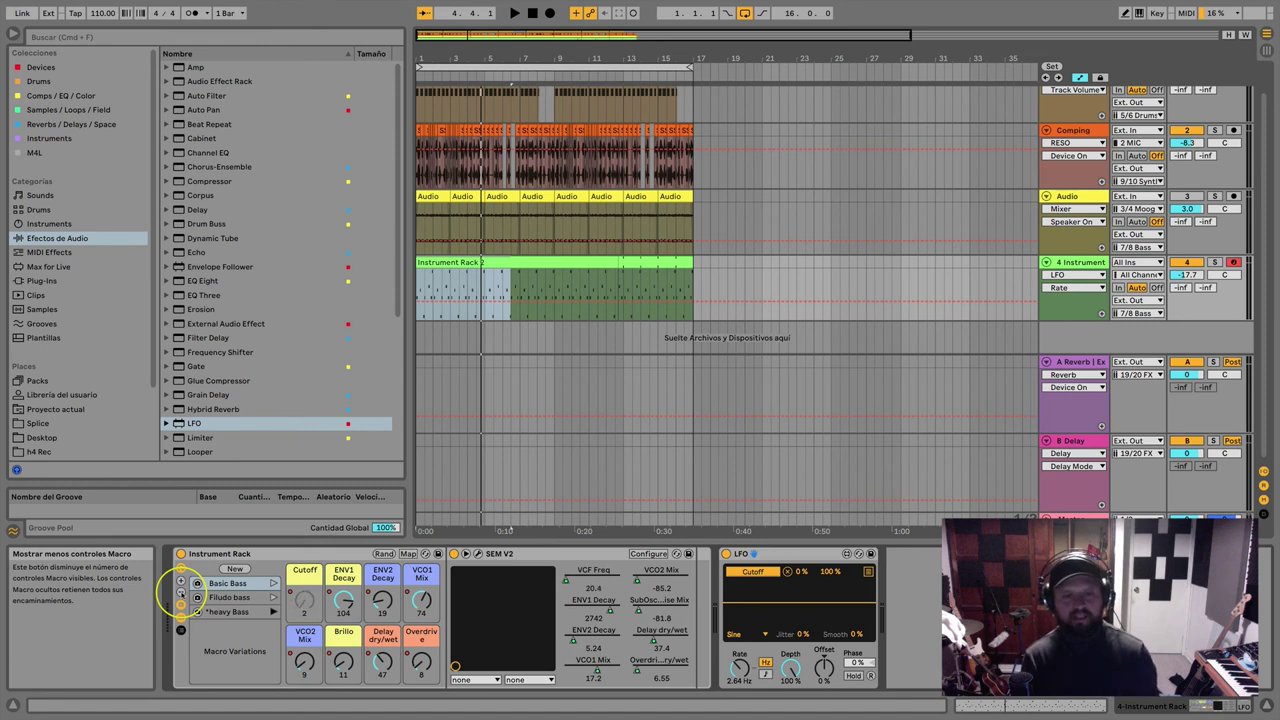